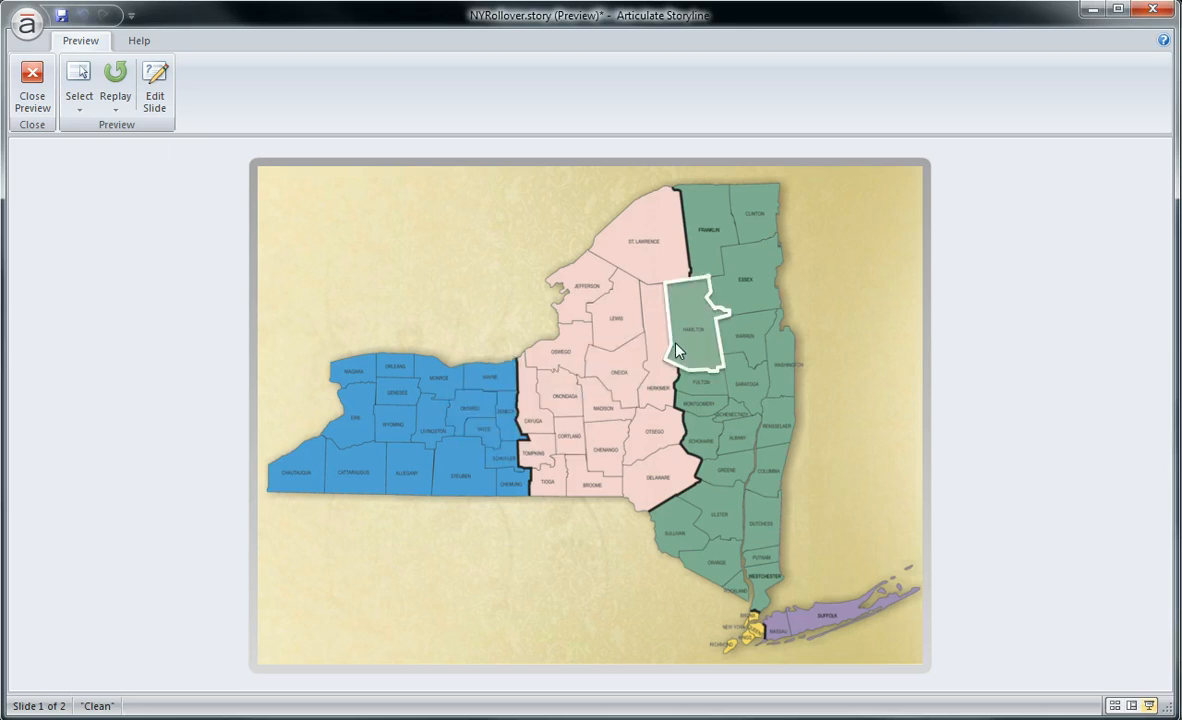
Step: Leave the preview and trace California's outline on slide 1.2's US map as a closed freeform shape
left_click(32, 85)
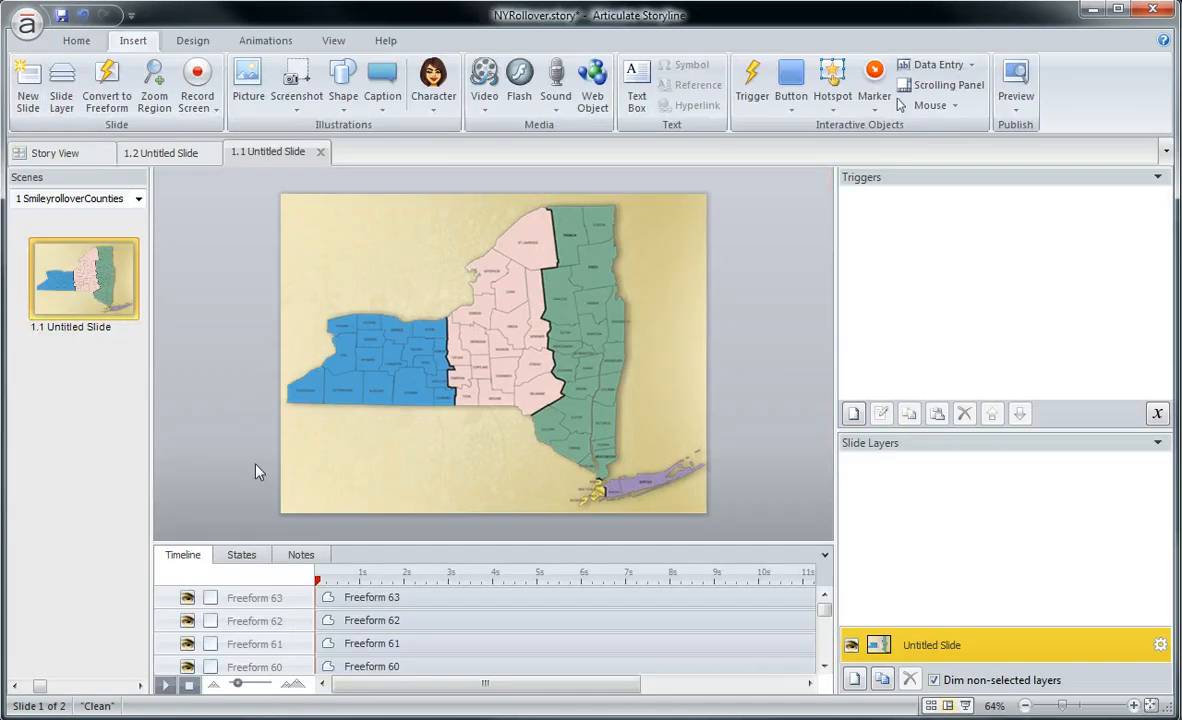
left_click(176, 155)
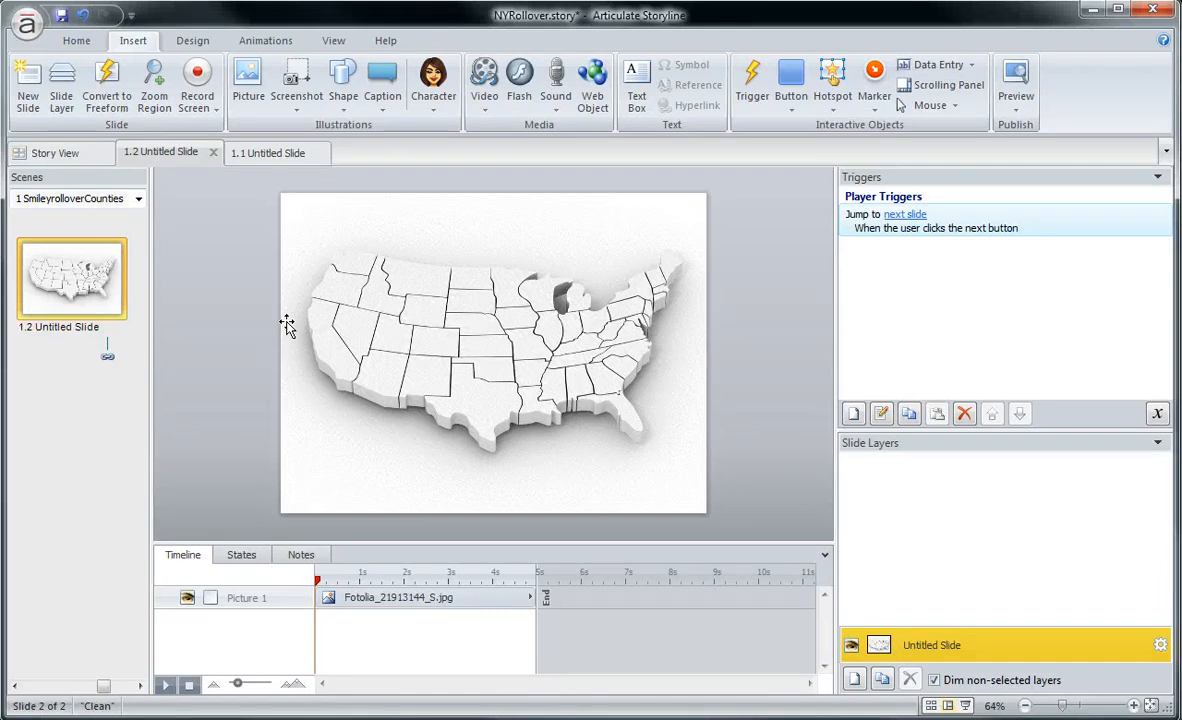
left_click(343, 110)
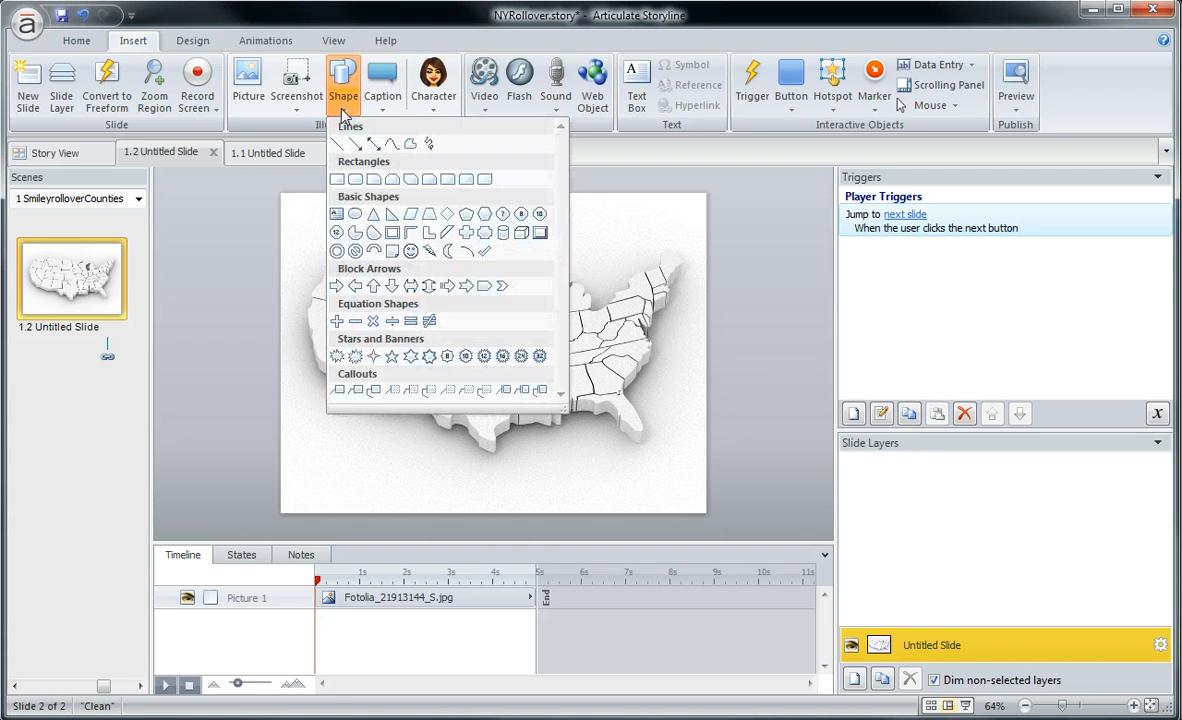
left_click(411, 146)
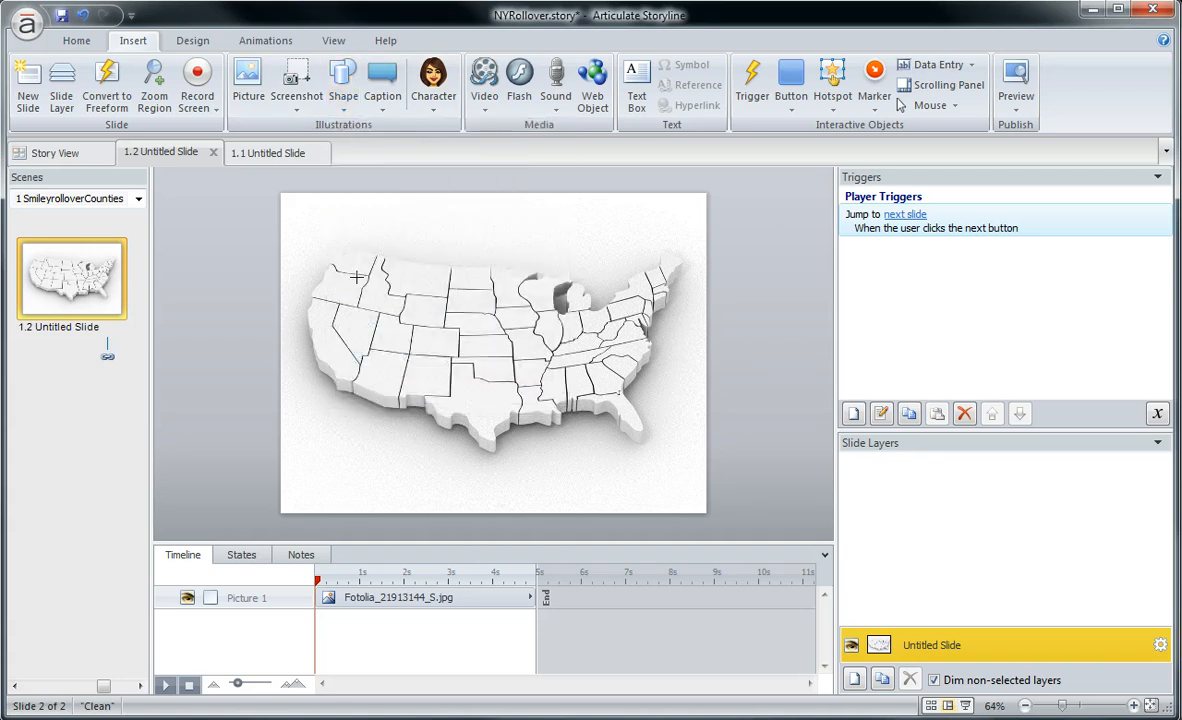
left_click(312, 297)
left_click(334, 325)
left_click(360, 361)
left_click(351, 378)
left_click(316, 352)
left_click_drag(306, 315, 312, 298)
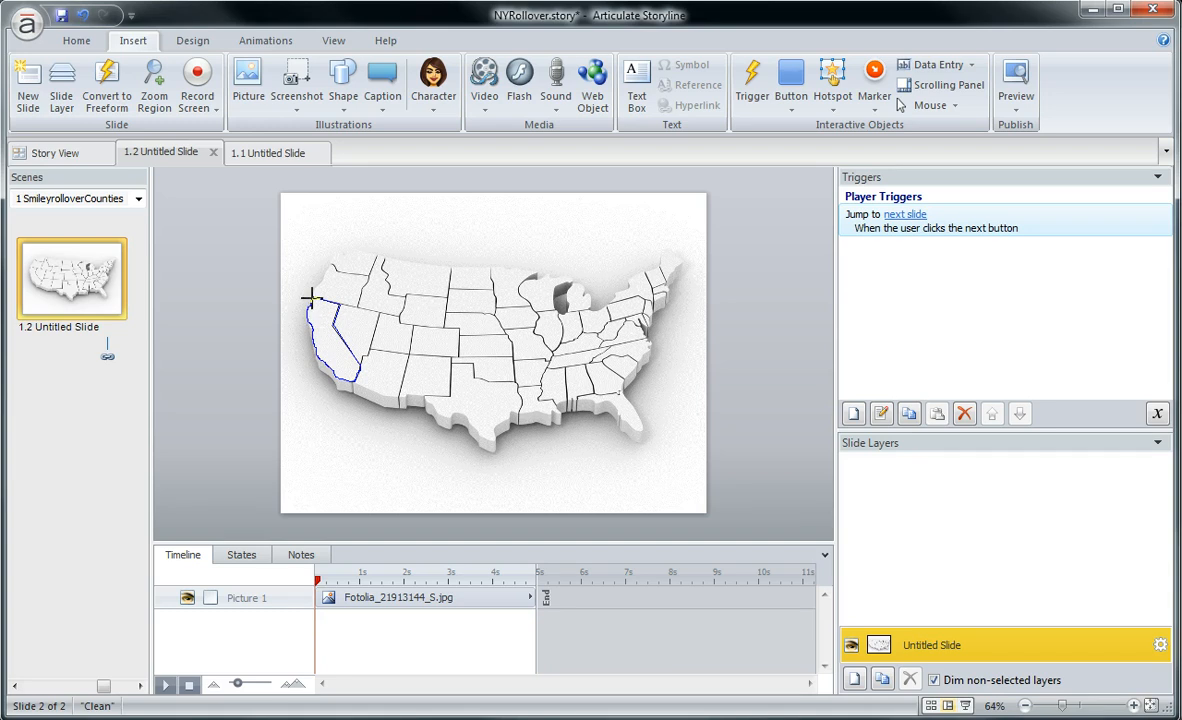
left_click(312, 297)
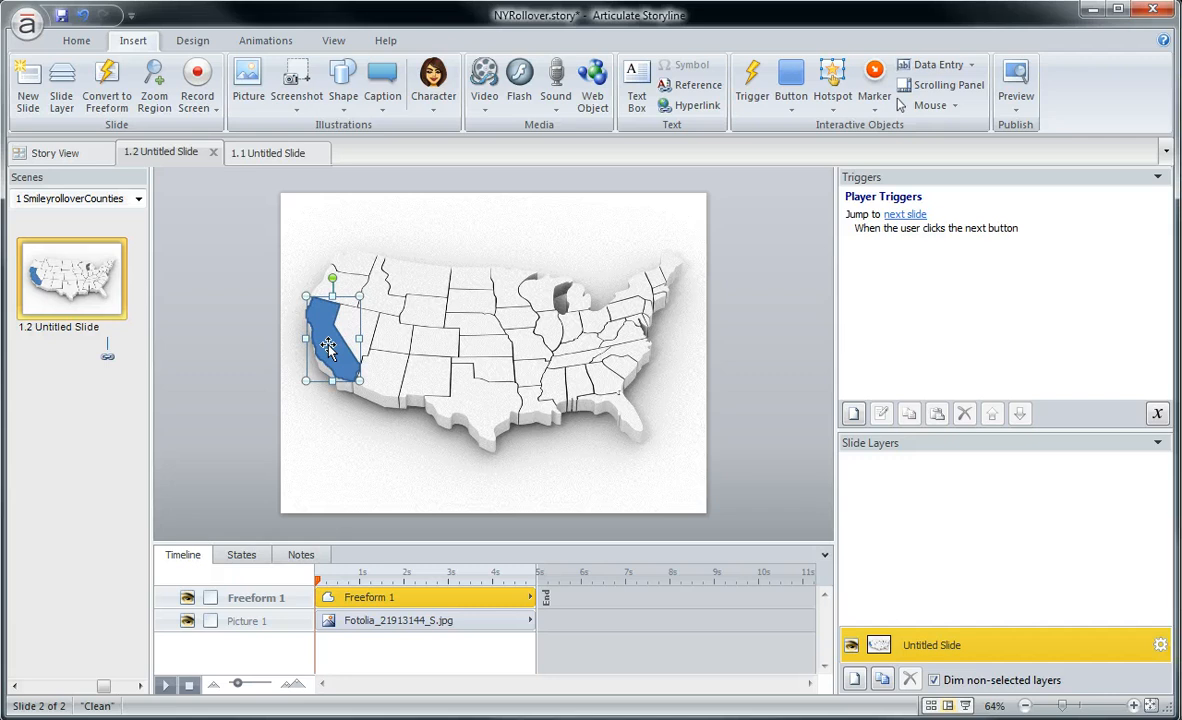
Step: Set the fill transparency of the California shape to 99%
right_click(328, 345)
left_click(390, 636)
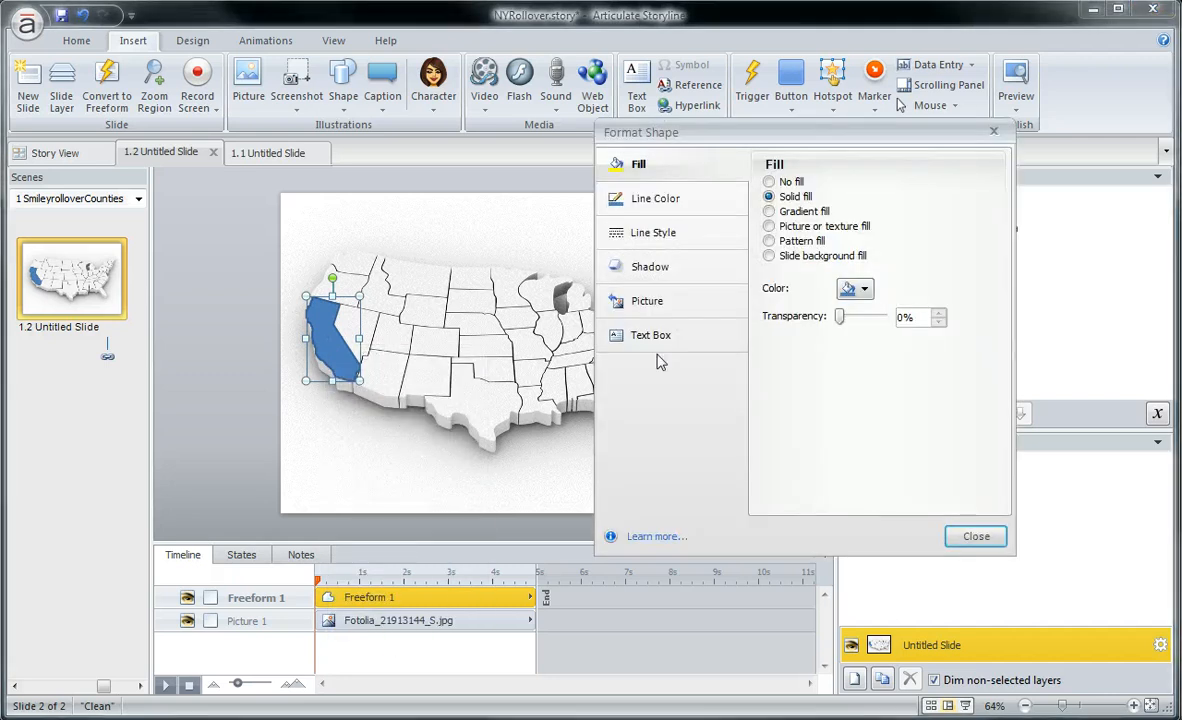
left_click_drag(839, 317, 884, 320)
left_click(940, 314)
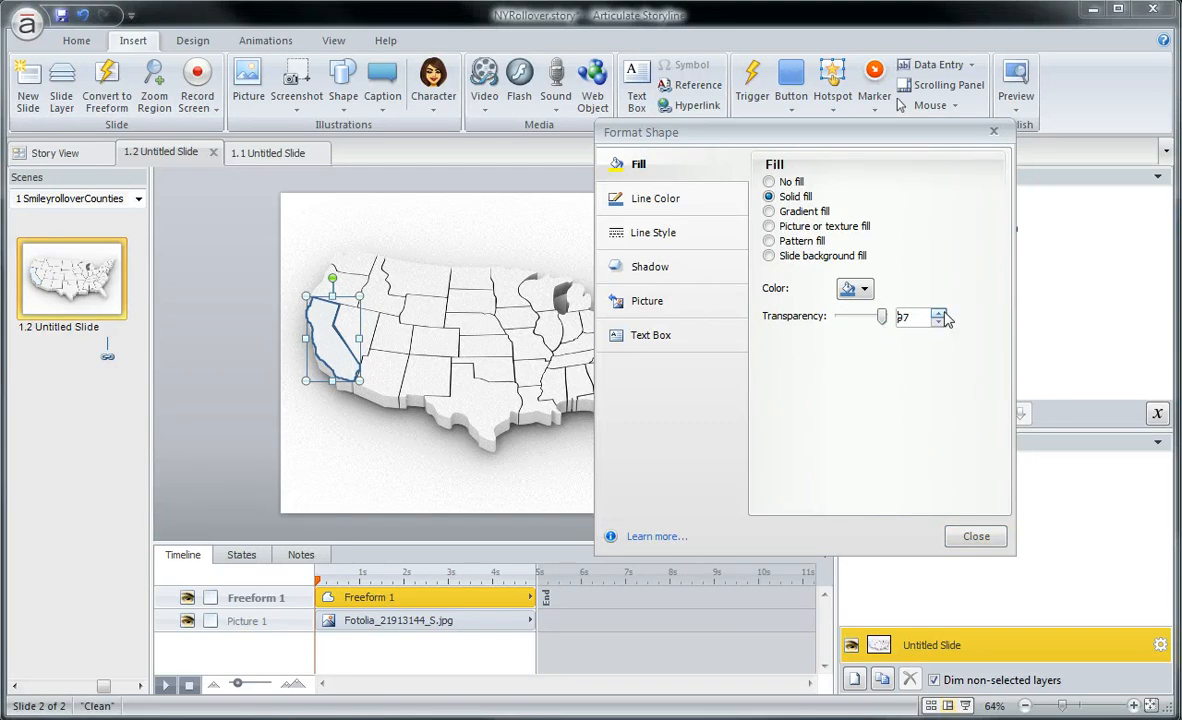
left_click(940, 314)
left_click(940, 314)
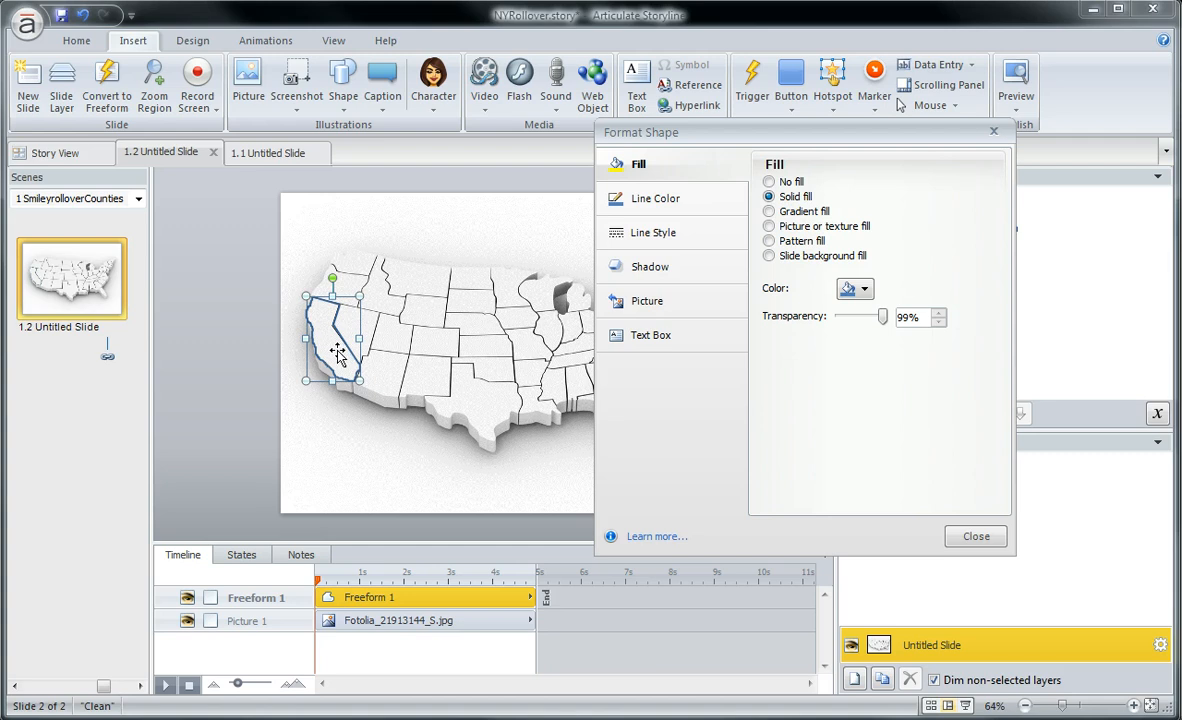
Step: Set the California shape's outline to no line and check the slide in preview
left_click(662, 199)
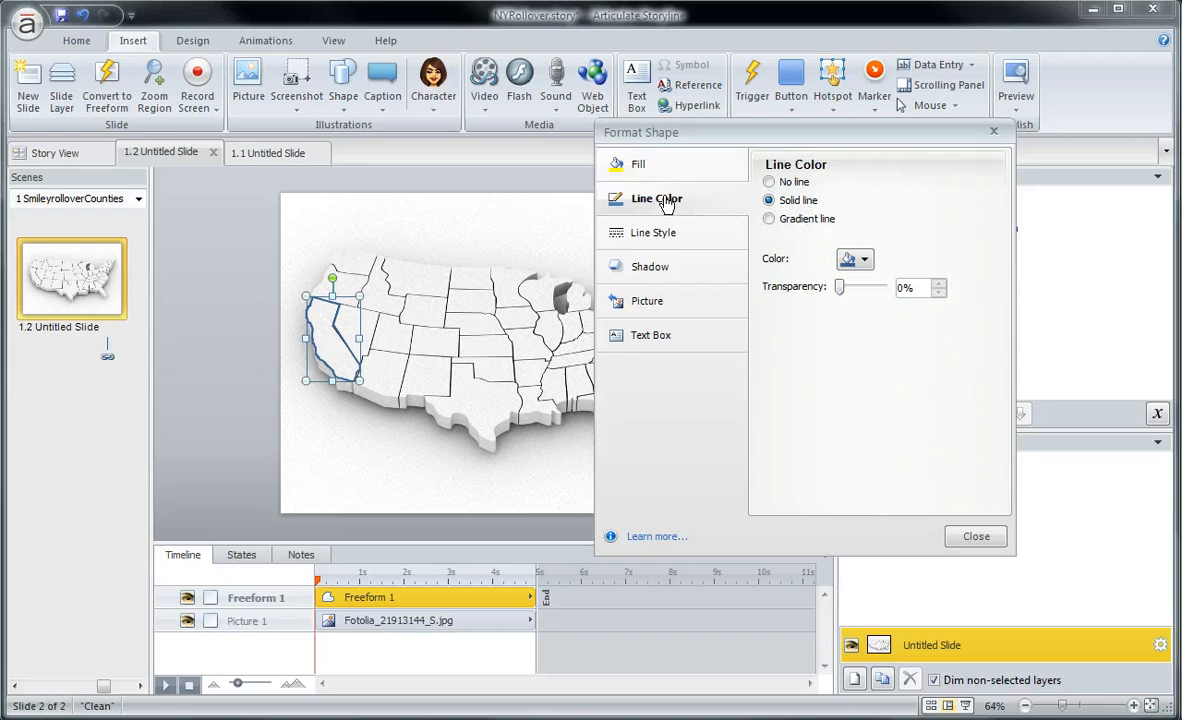
left_click(769, 183)
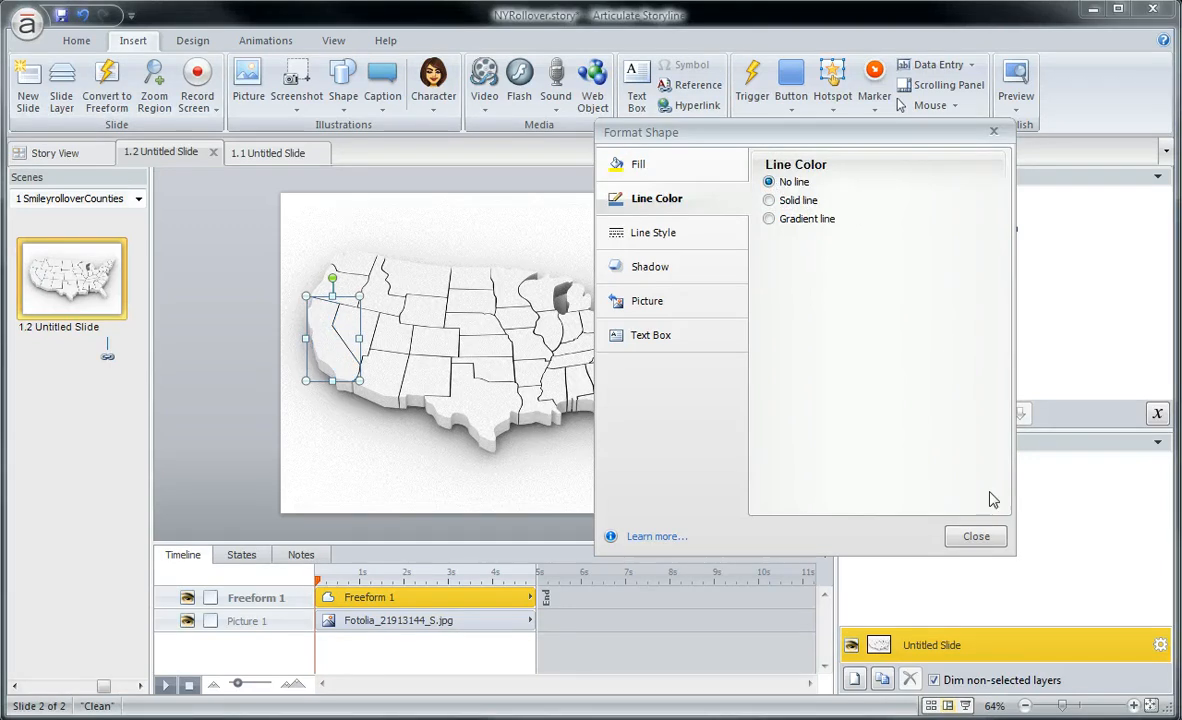
left_click(985, 536)
left_click(1032, 112)
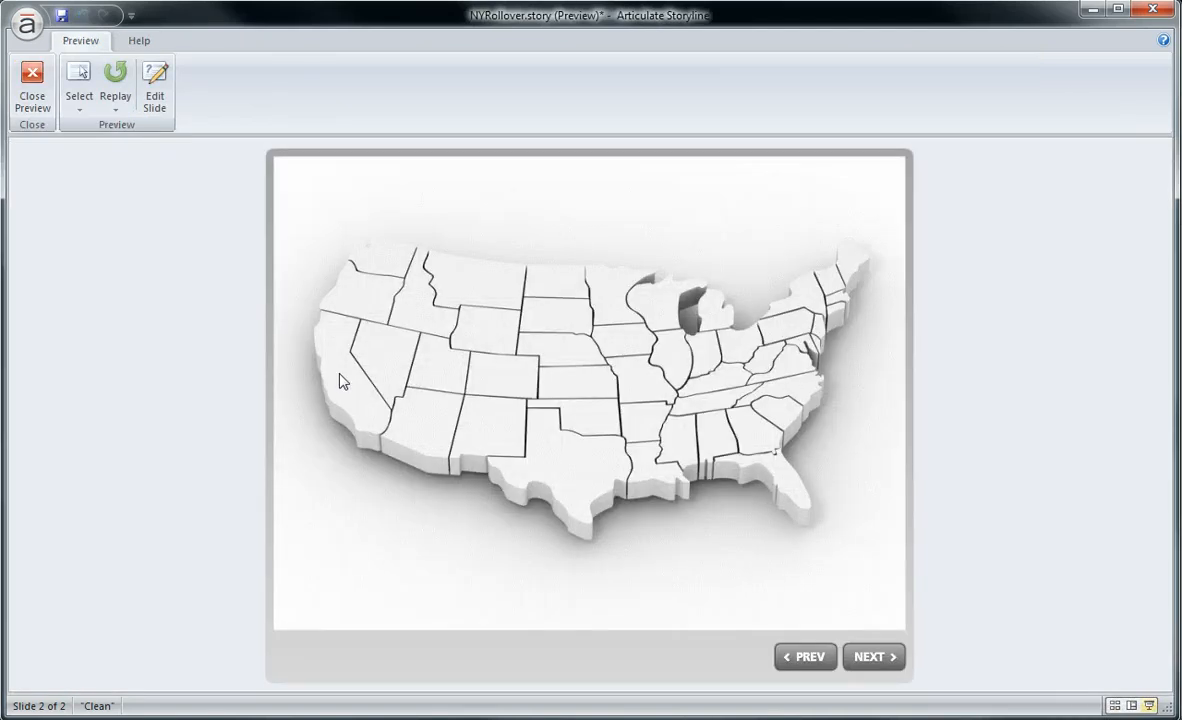
left_click(34, 100)
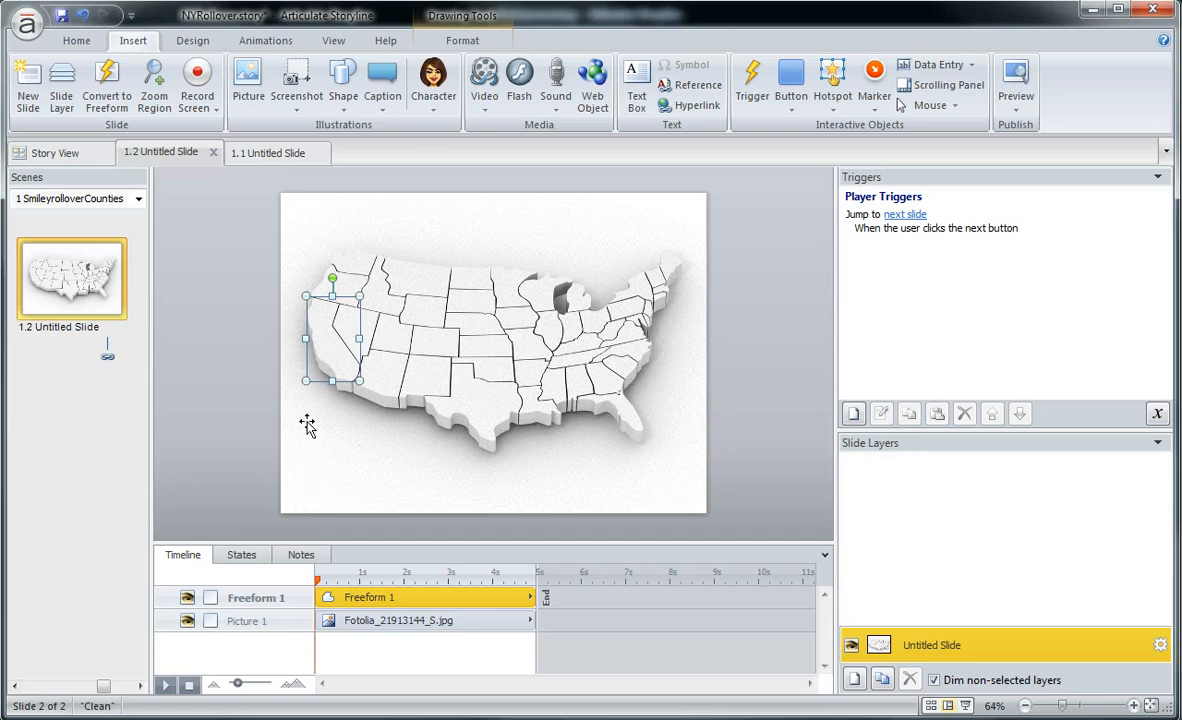
Step: Add a Hover state to the California shape
left_click(241, 556)
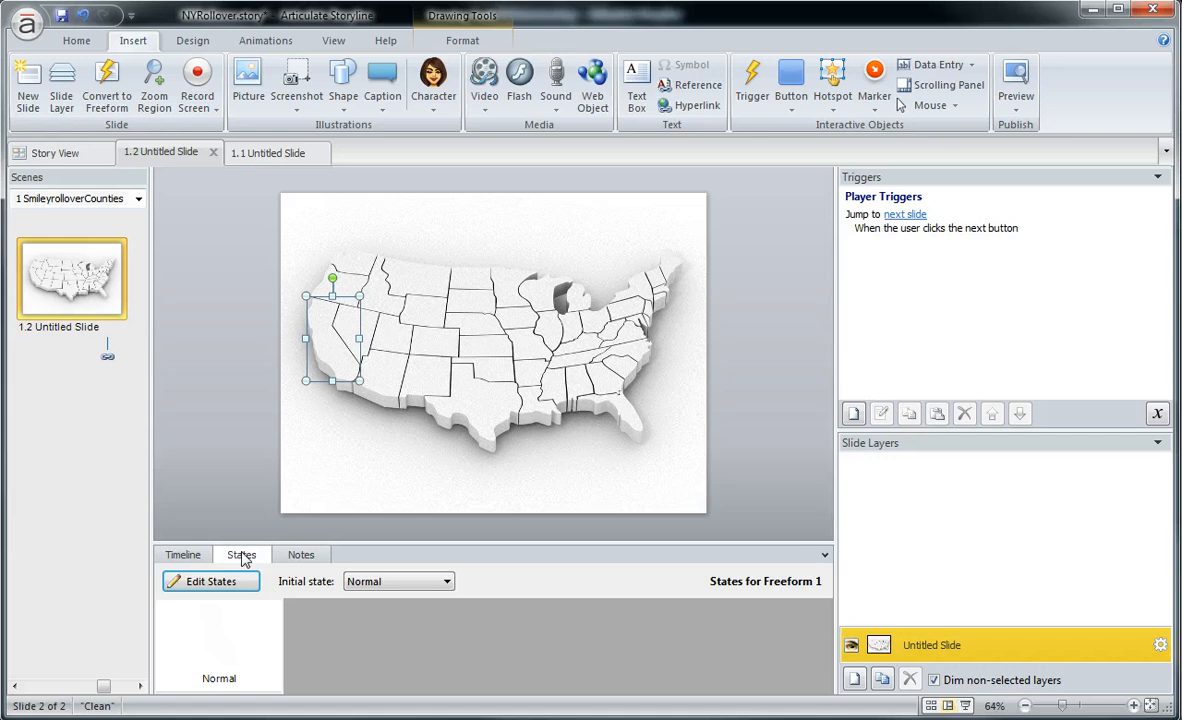
left_click(214, 582)
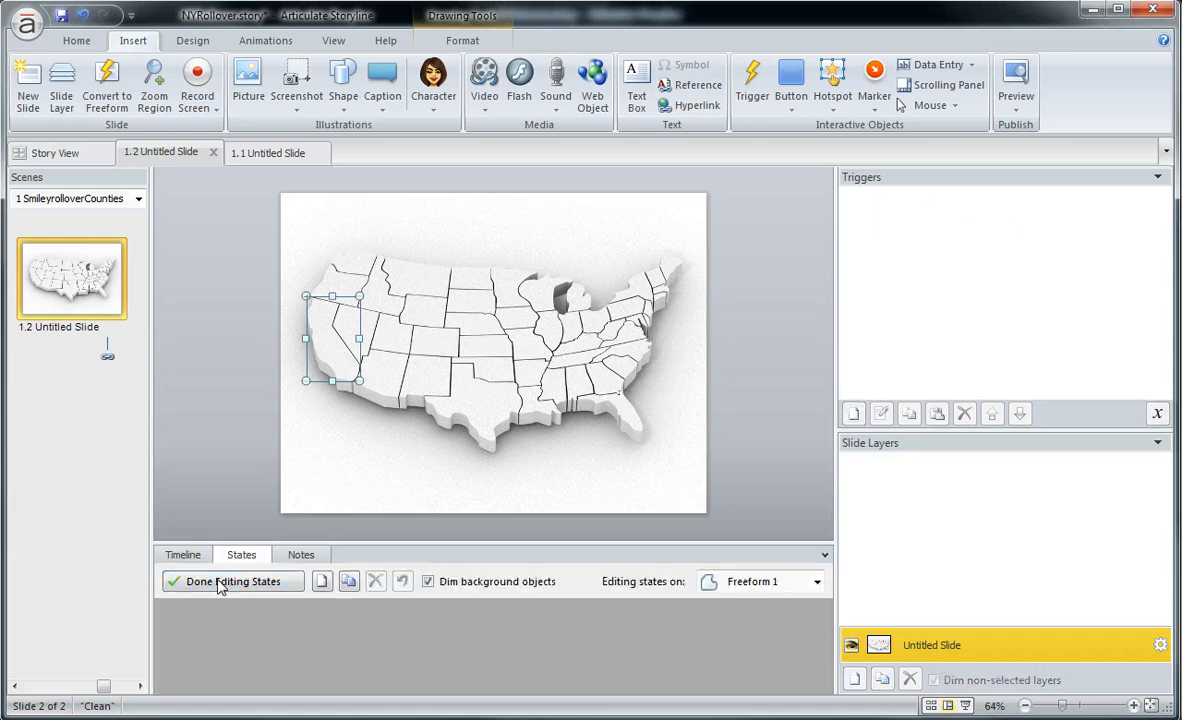
left_click(322, 582)
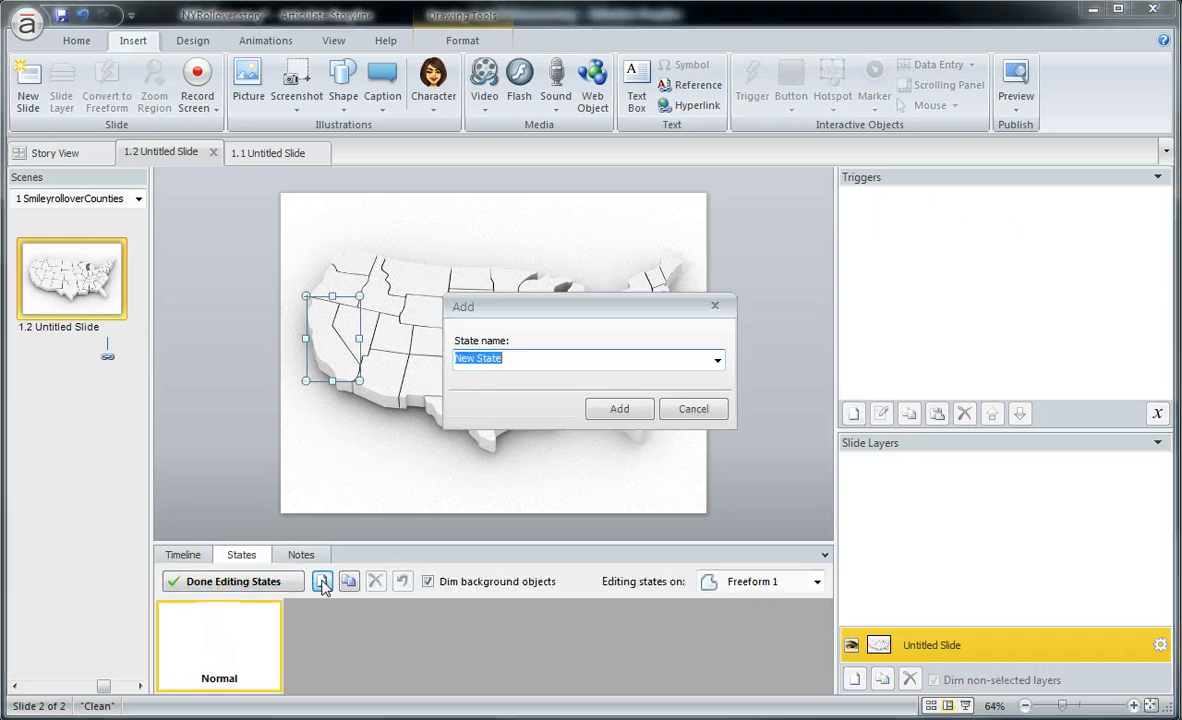
left_click(716, 360)
left_click(530, 404)
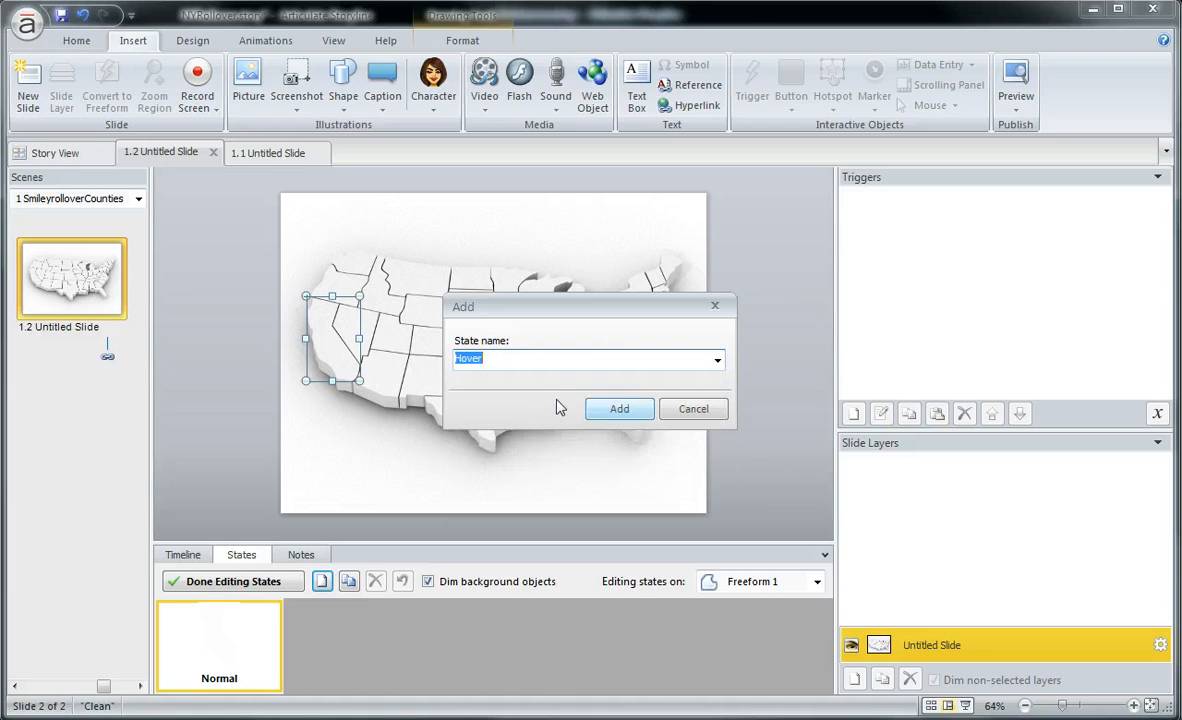
left_click(615, 409)
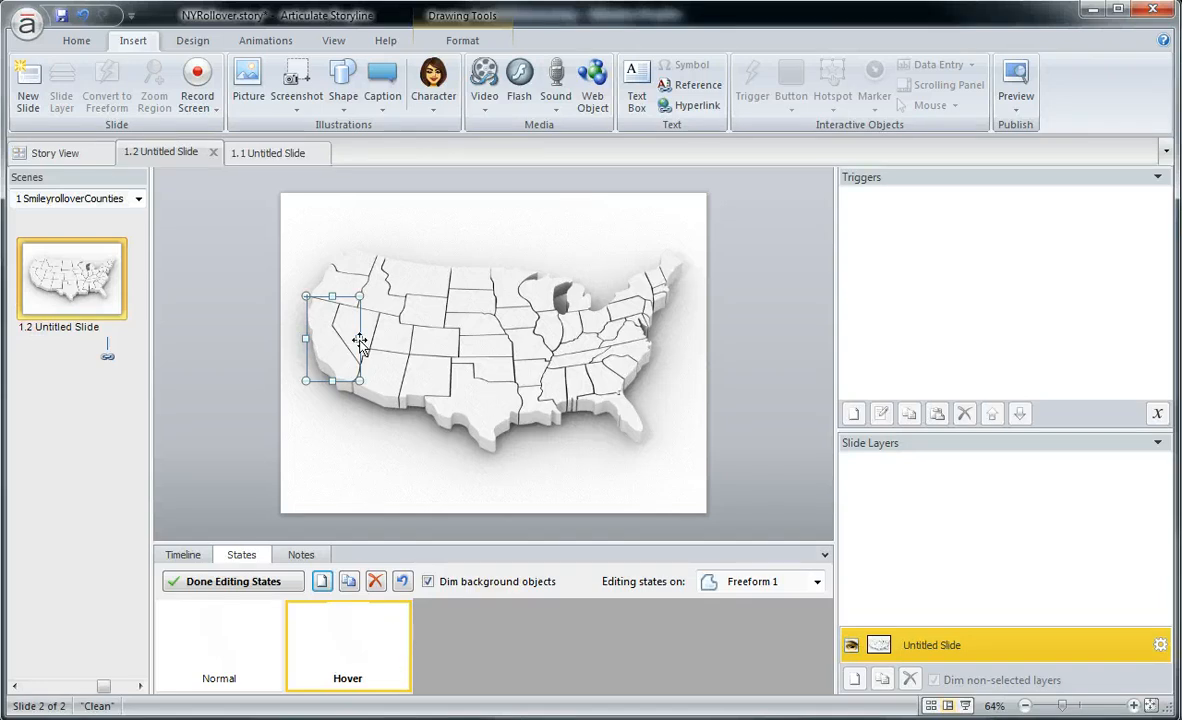
Step: Give the California shape's Hover state a solid black fill with 72% transparency
right_click(326, 304)
left_click(417, 624)
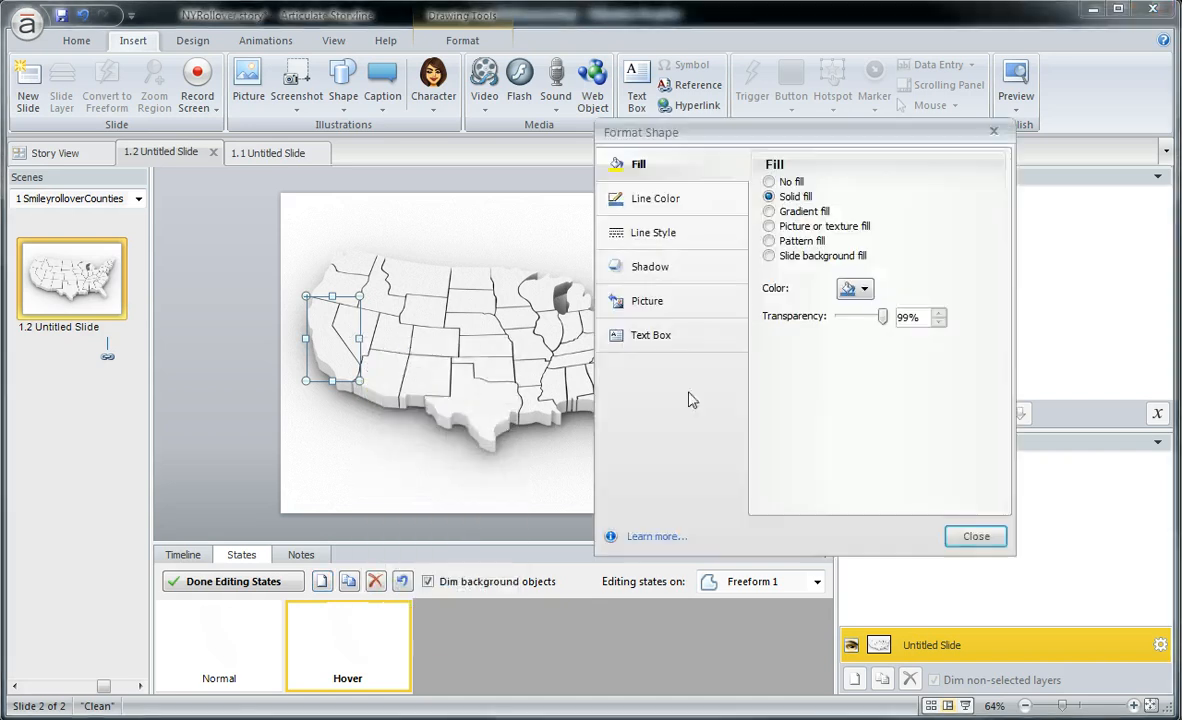
left_click(864, 292)
left_click(860, 326)
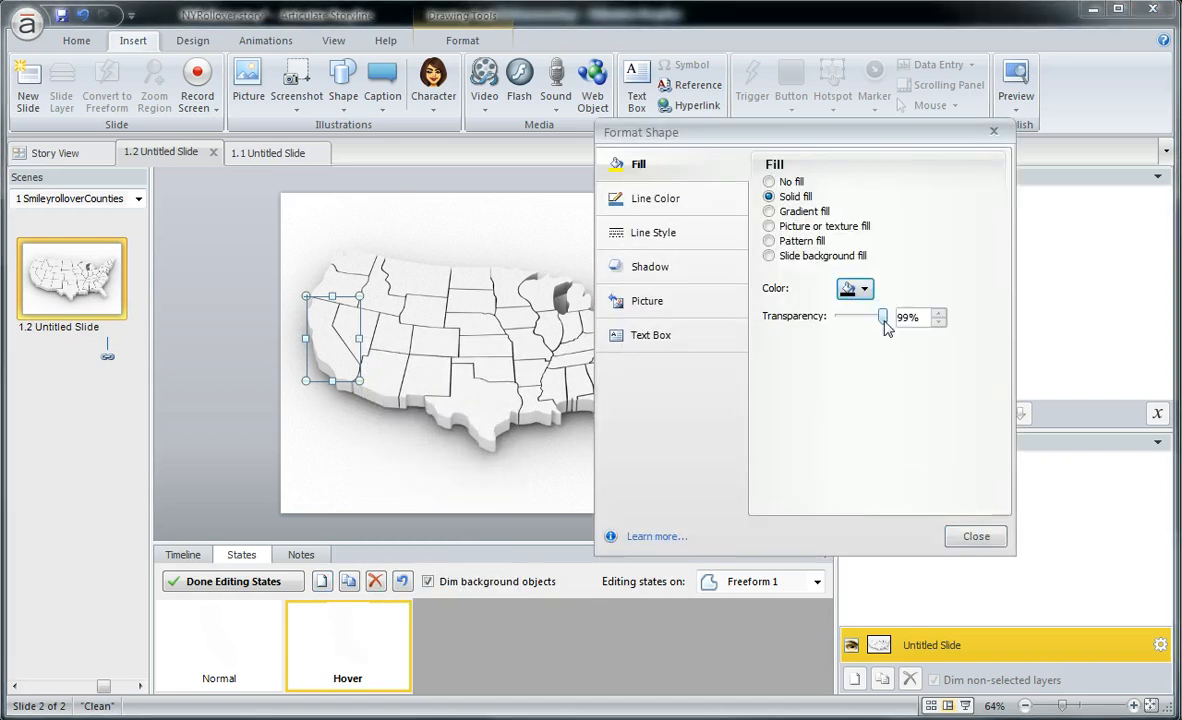
left_click_drag(884, 320, 874, 330)
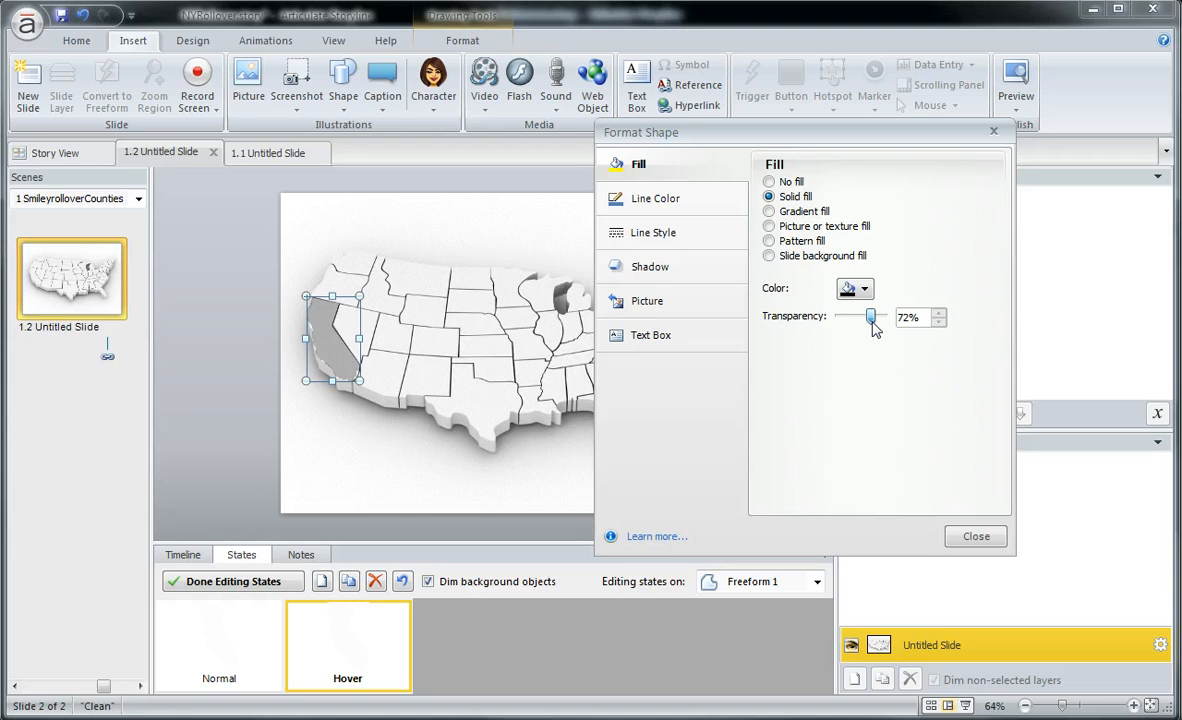
Step: Give the California shape's Hover state a solid black outline
left_click(628, 198)
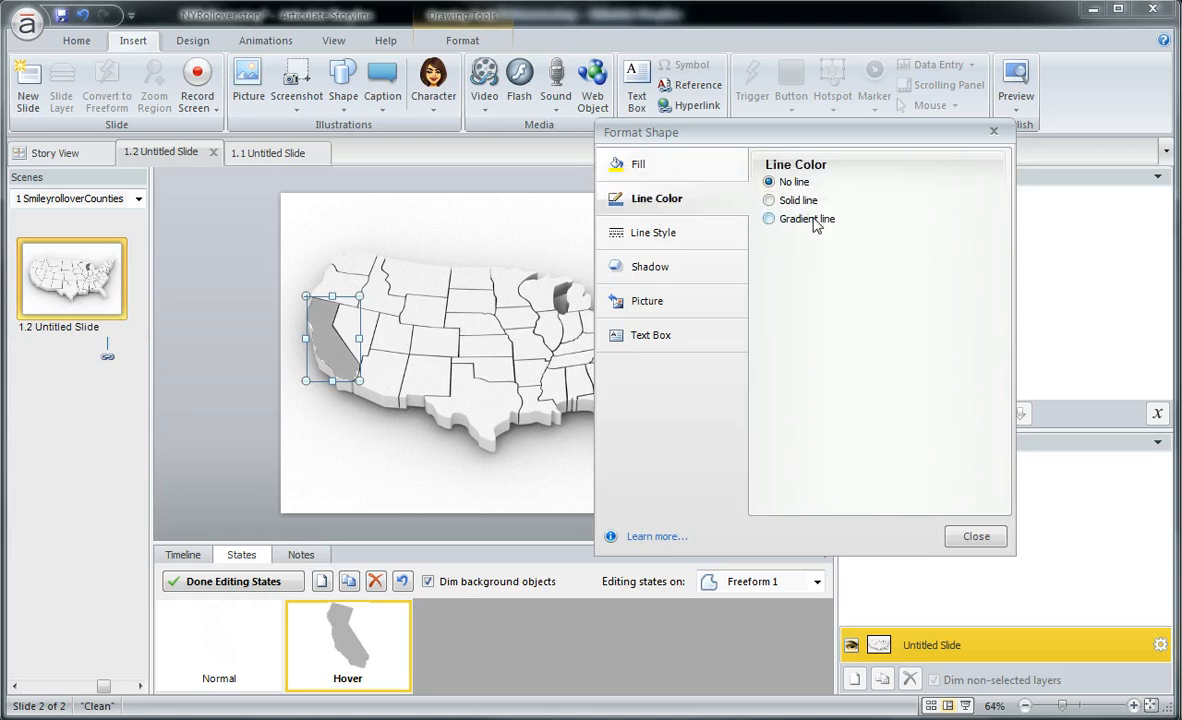
left_click(798, 201)
left_click(855, 259)
left_click(848, 295)
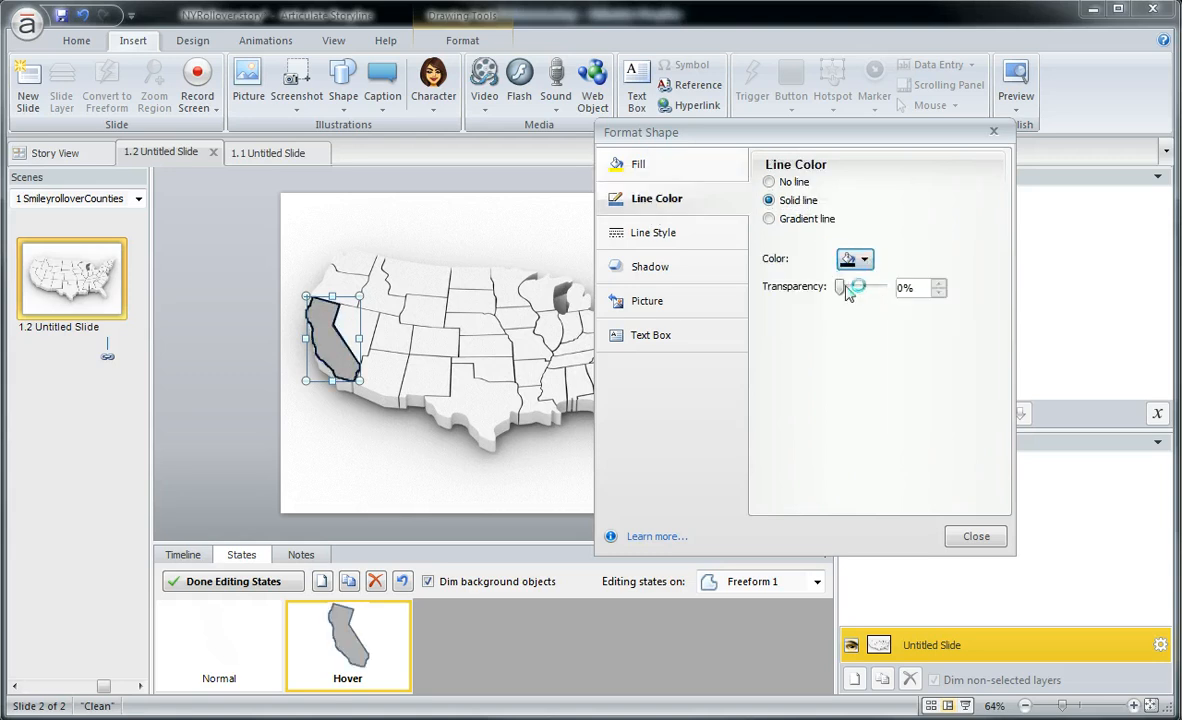
Step: Set the outline width of the California shape's Hover state to 7 px
left_click(672, 234)
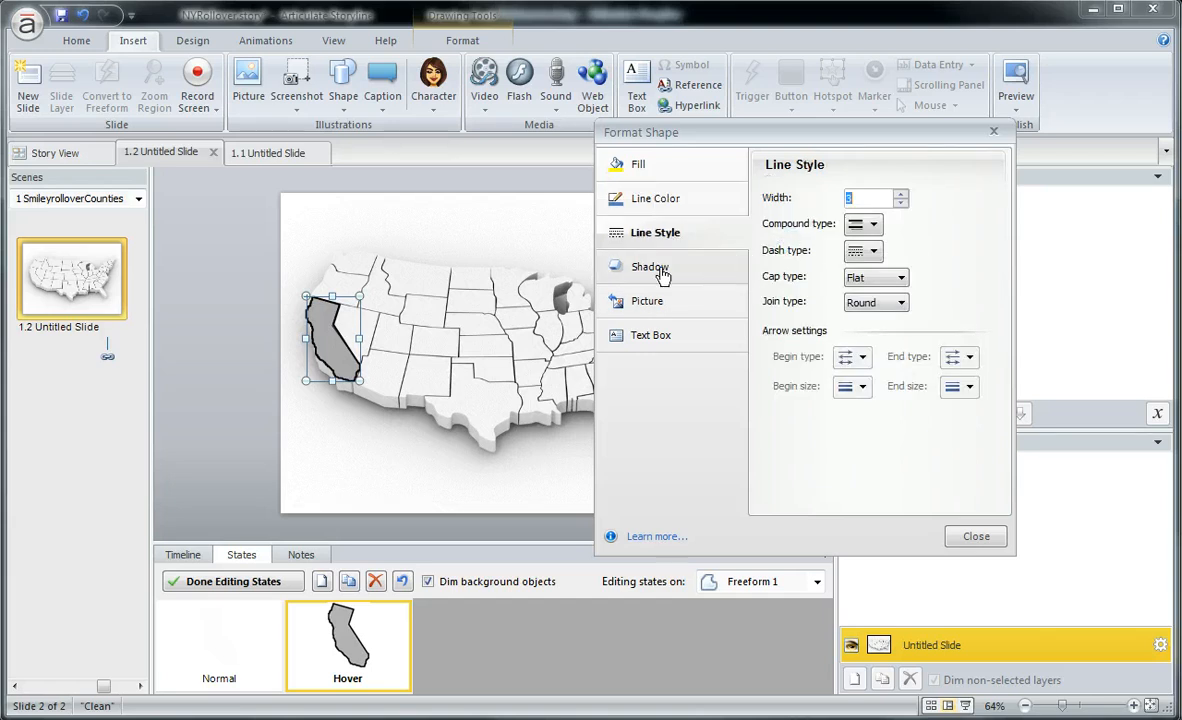
left_click(901, 194)
left_click(901, 194)
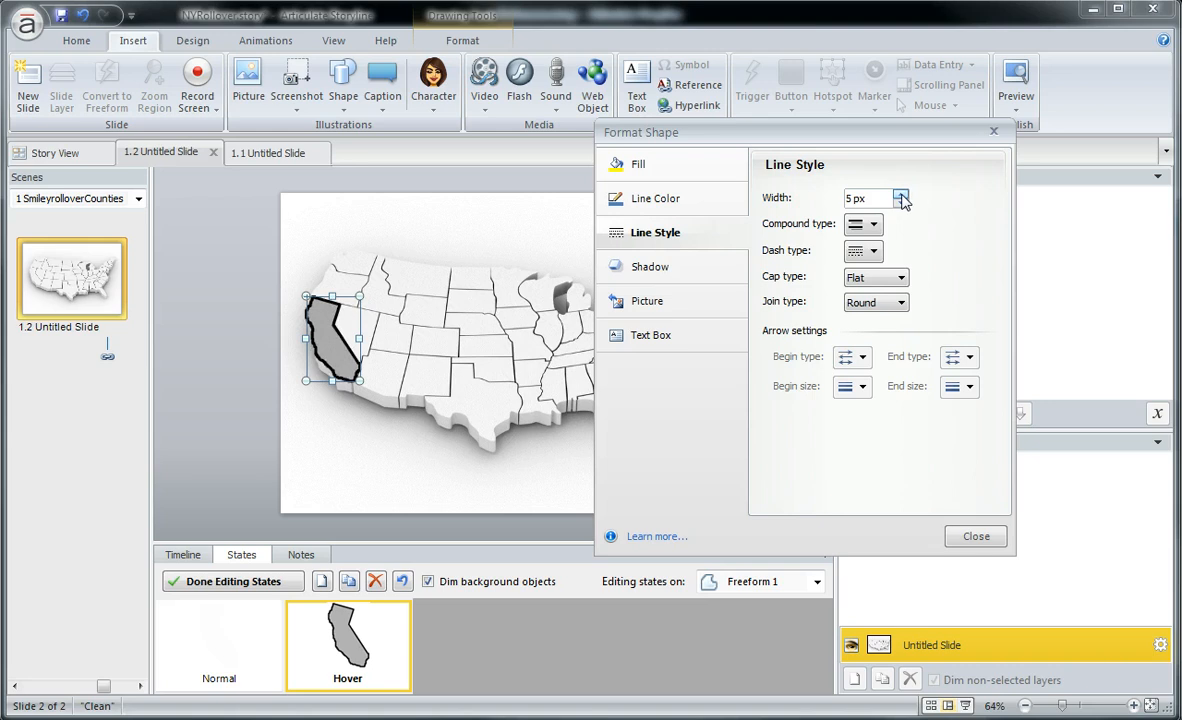
left_click(901, 194)
left_click(901, 194)
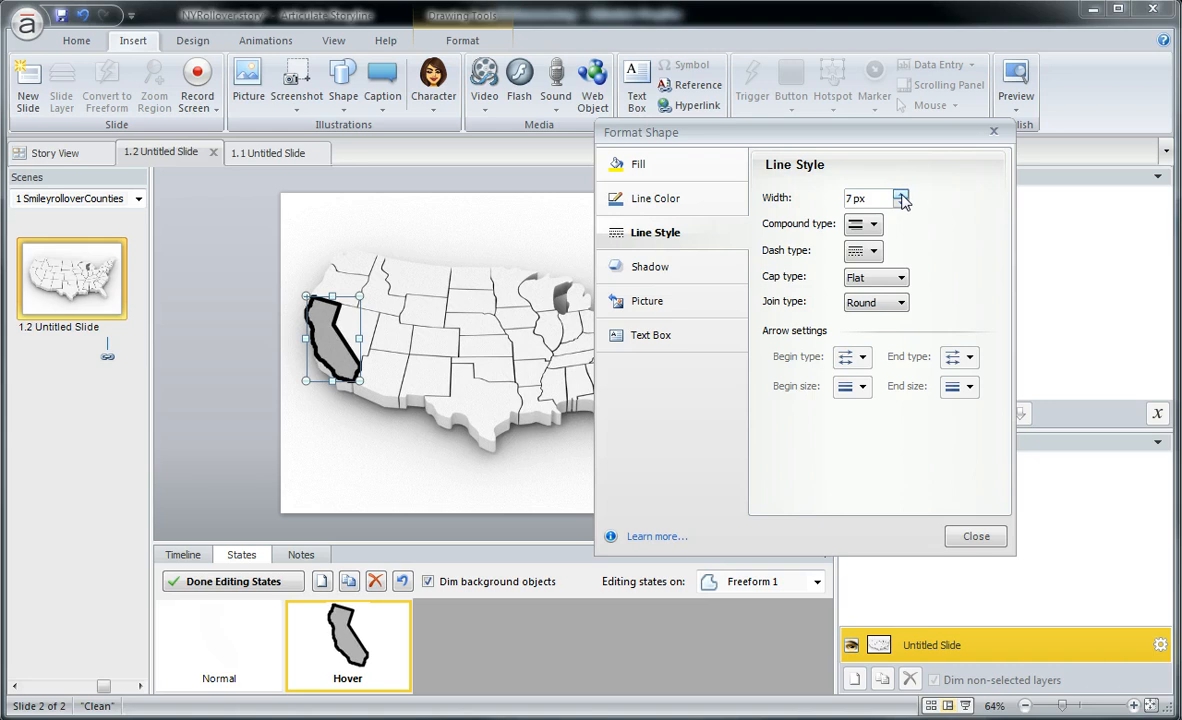
left_click(975, 537)
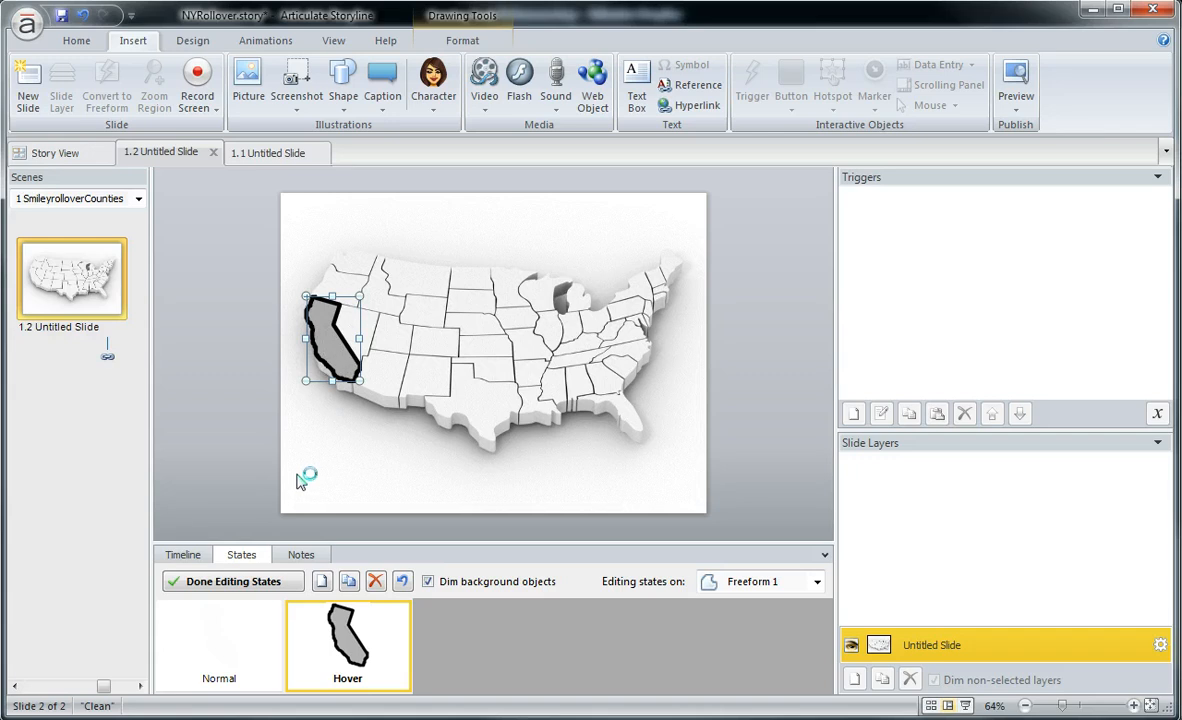
Step: Finish editing the California shape's states and test its rollover effect in the slide preview
left_click(270, 583)
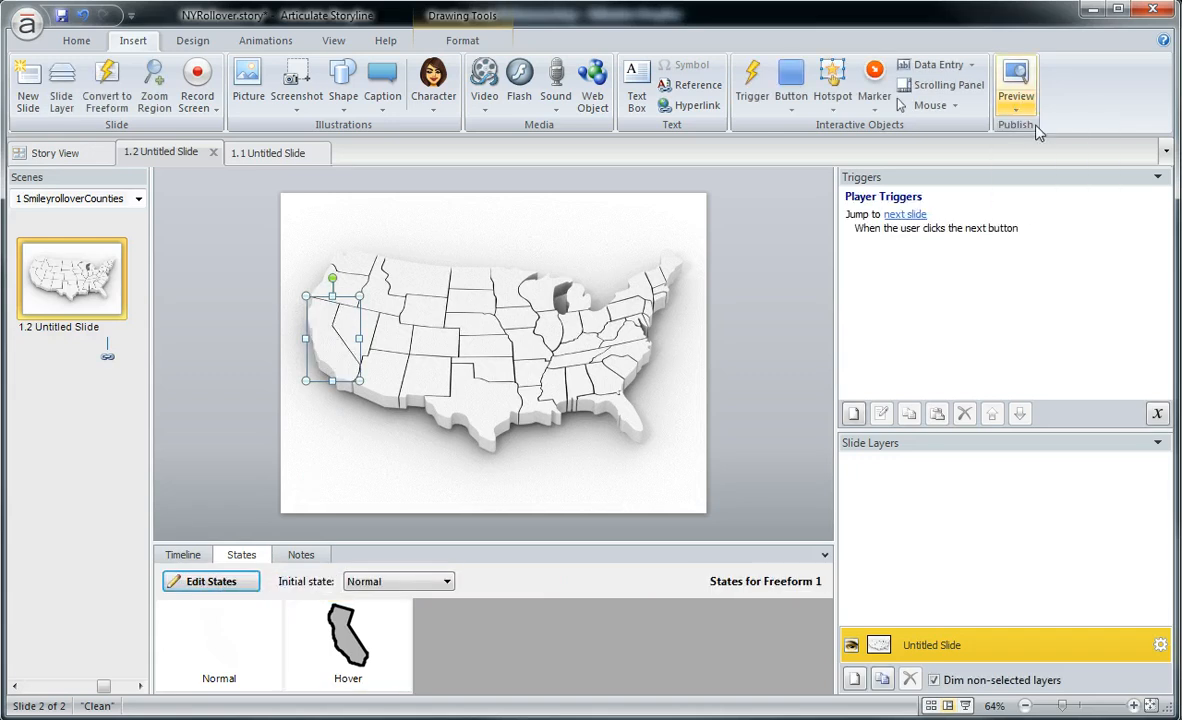
left_click(1015, 82)
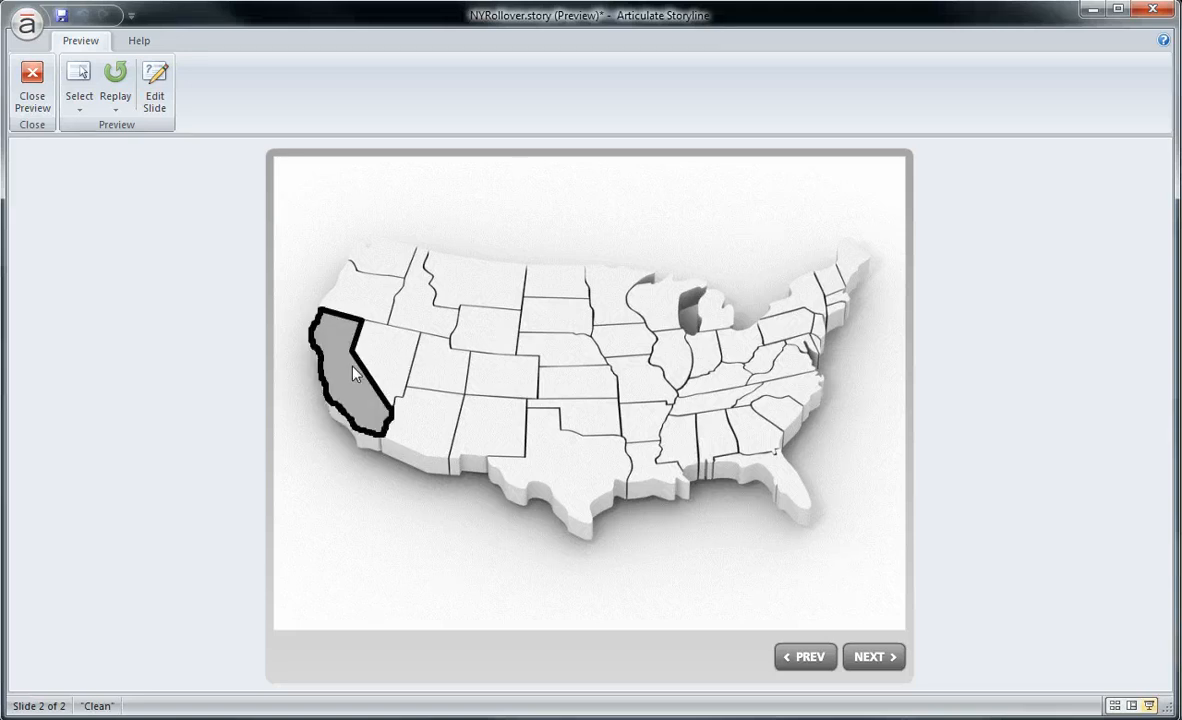
left_click(32, 88)
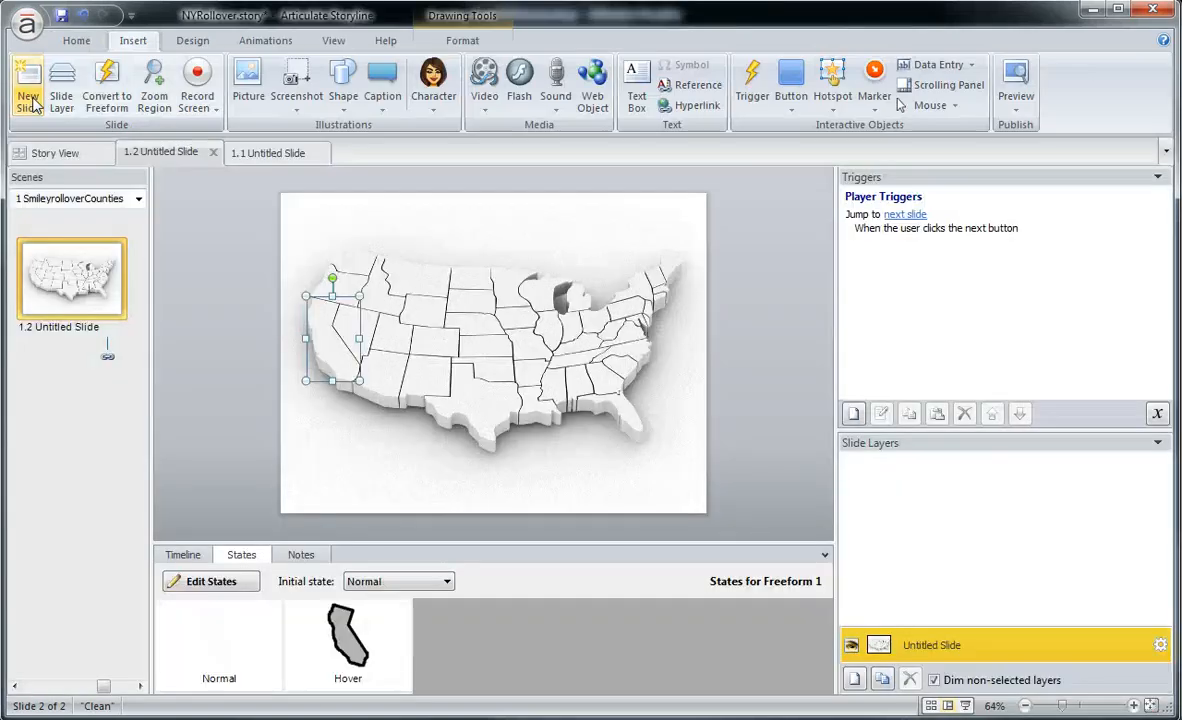
Step: Trace Nevada's outline on the US map as a closed freeform shape
left_click(210, 339)
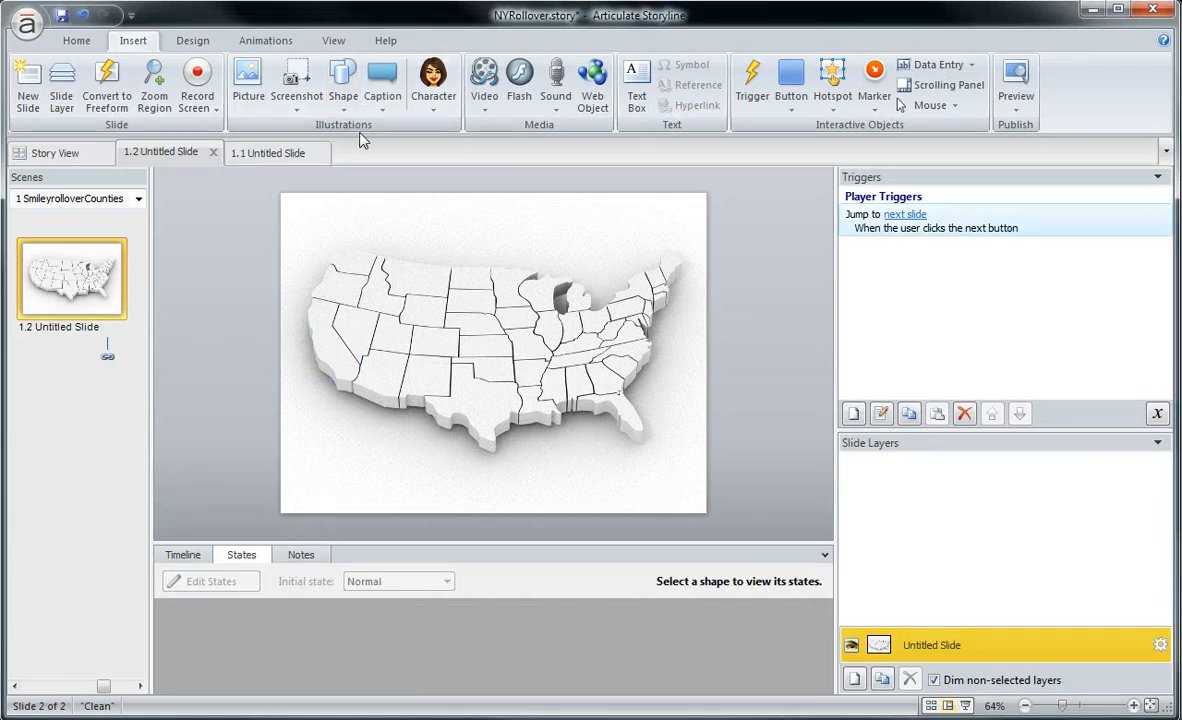
left_click(343, 100)
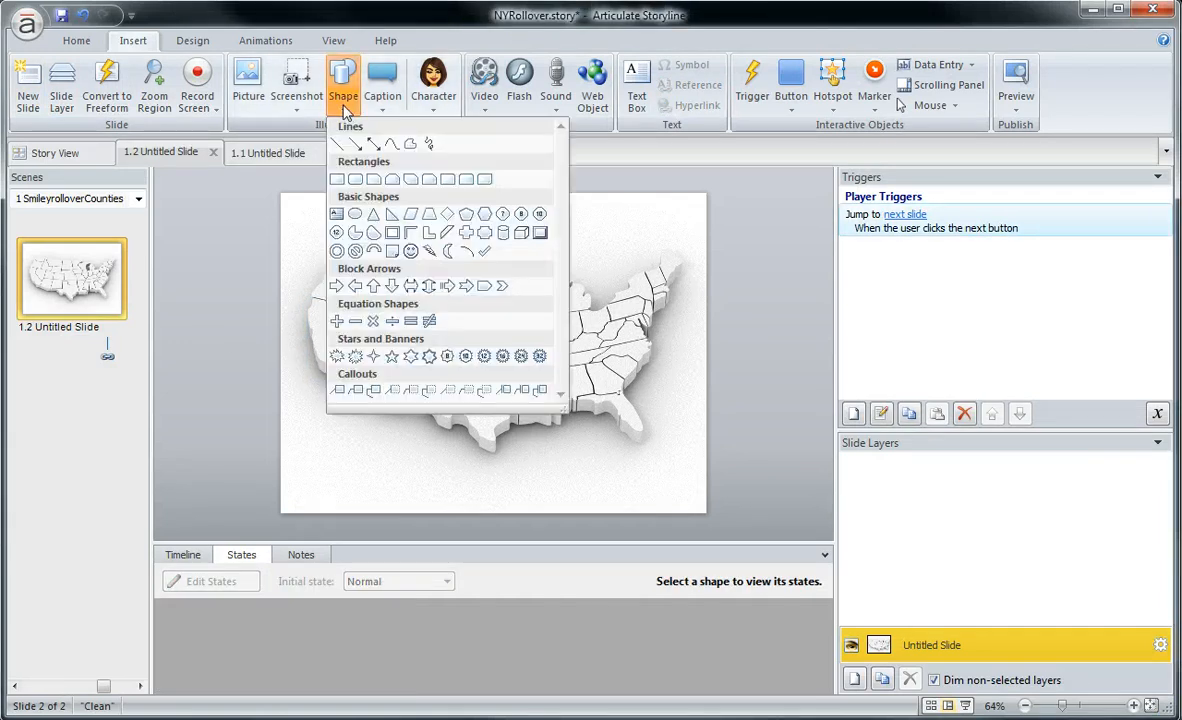
left_click(410, 145)
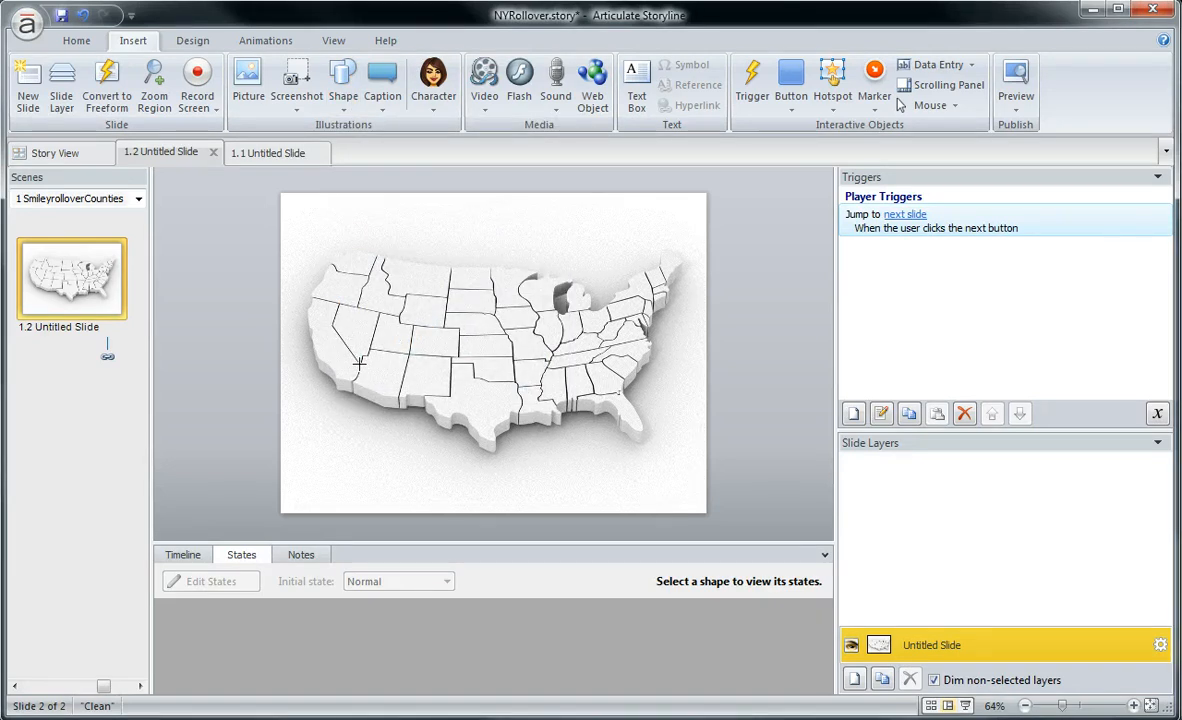
left_click(359, 365)
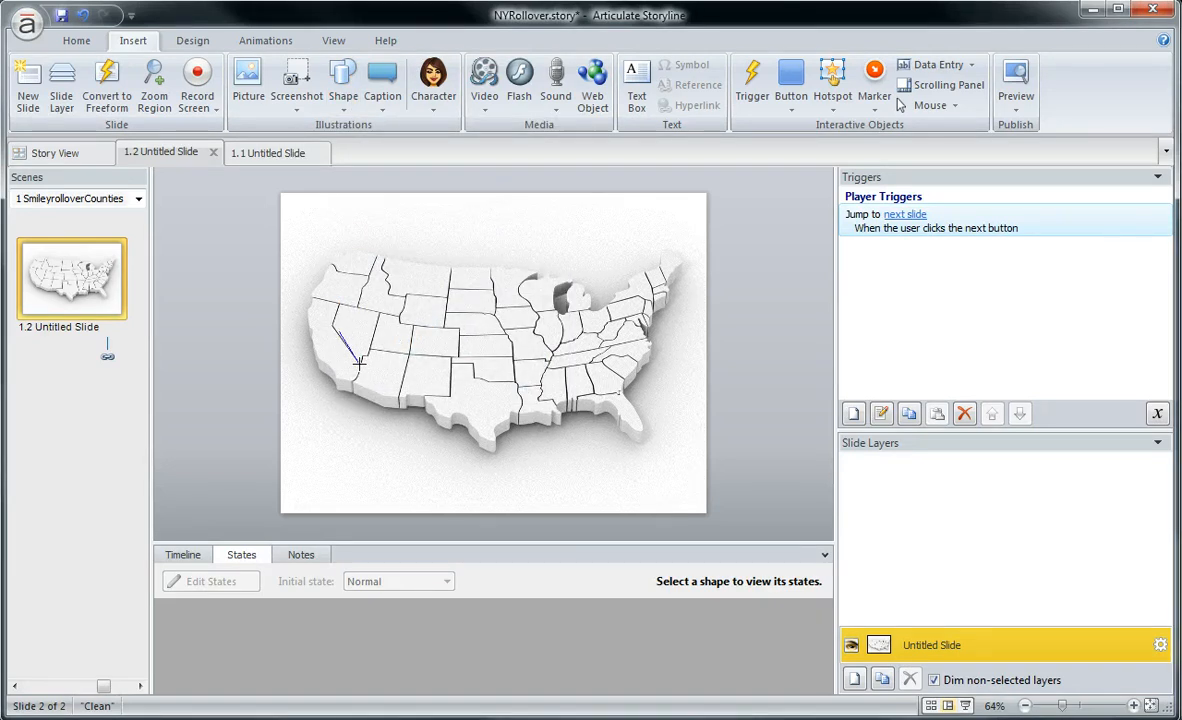
left_click(336, 304)
left_click(380, 314)
left_click(361, 358)
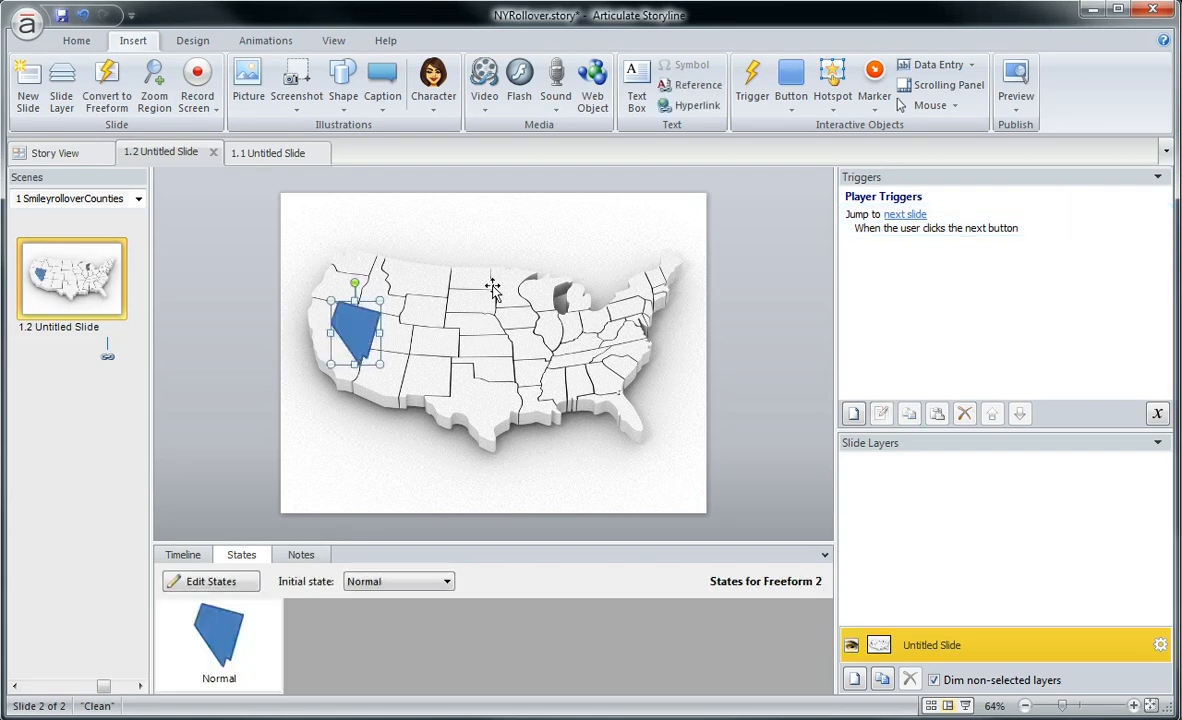
Step: Trace Utah's outline on the US map as a closed freeform shape about 74 px wide and 72 px high
left_click(343, 85)
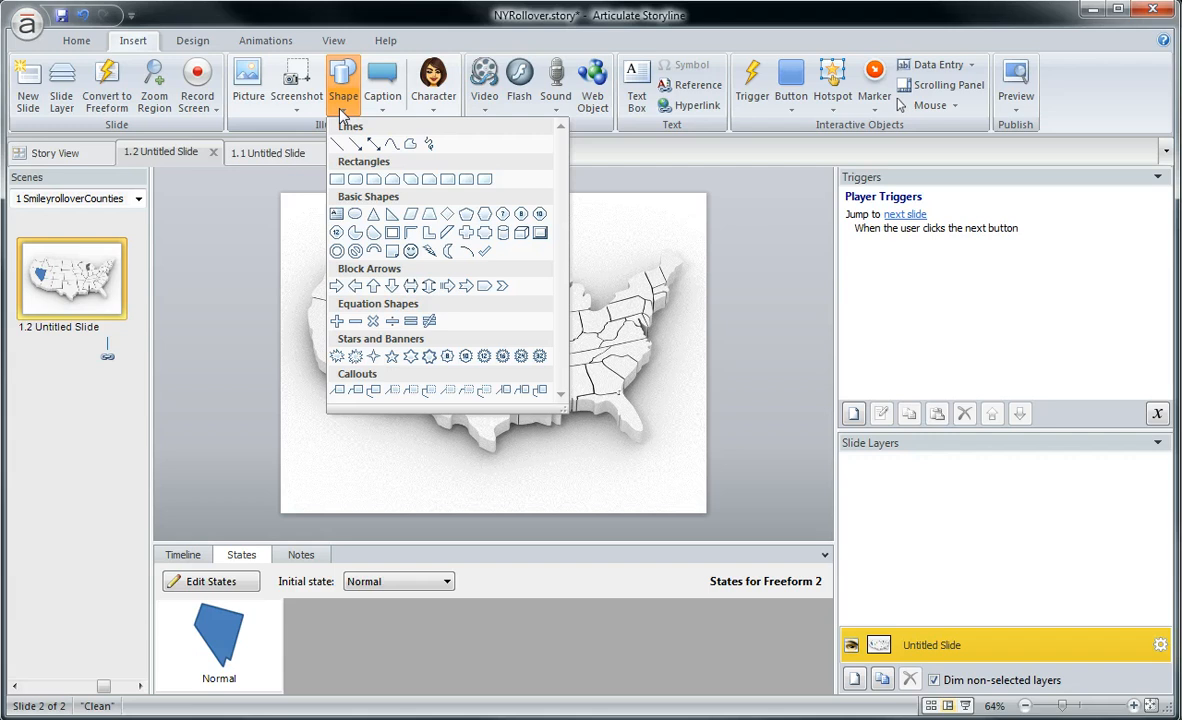
left_click(410, 145)
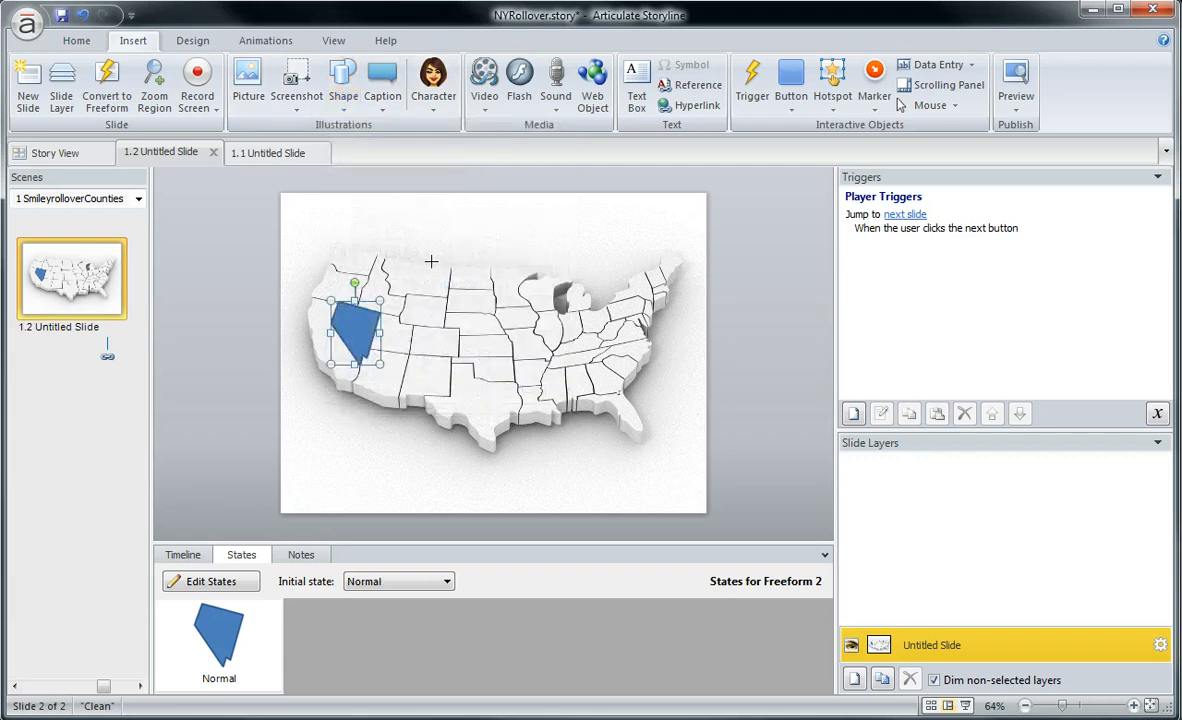
left_click(409, 355)
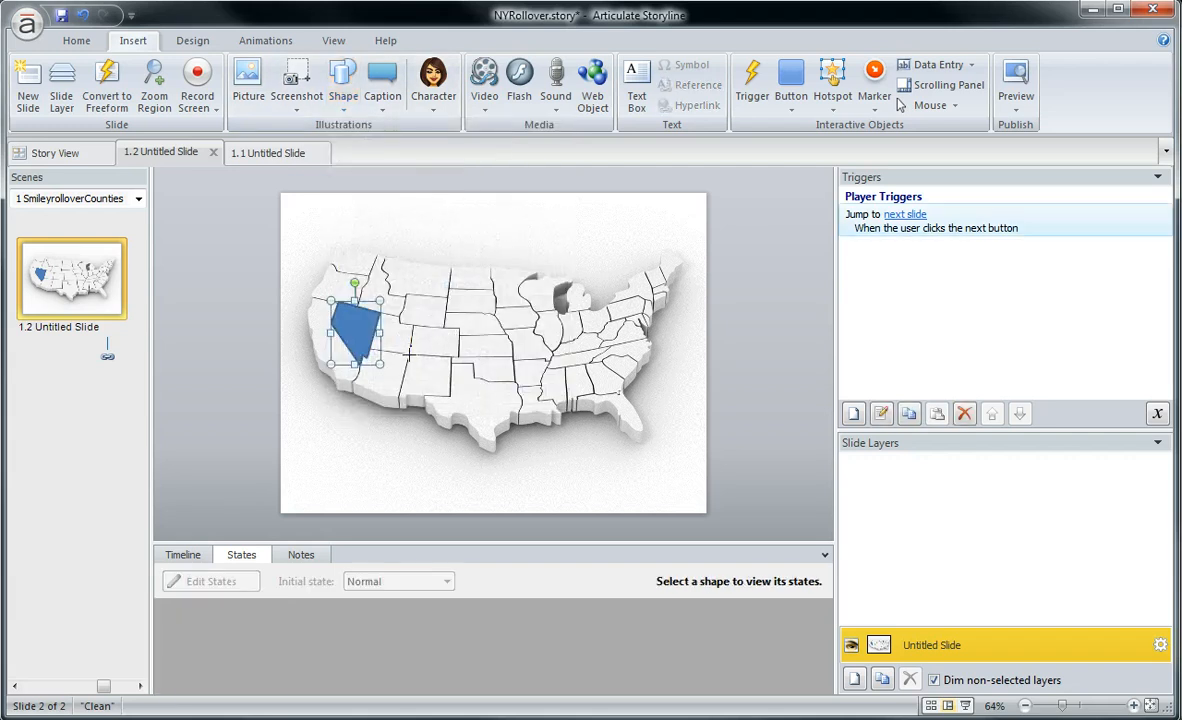
left_click(399, 316)
left_click(381, 313)
left_click(408, 353)
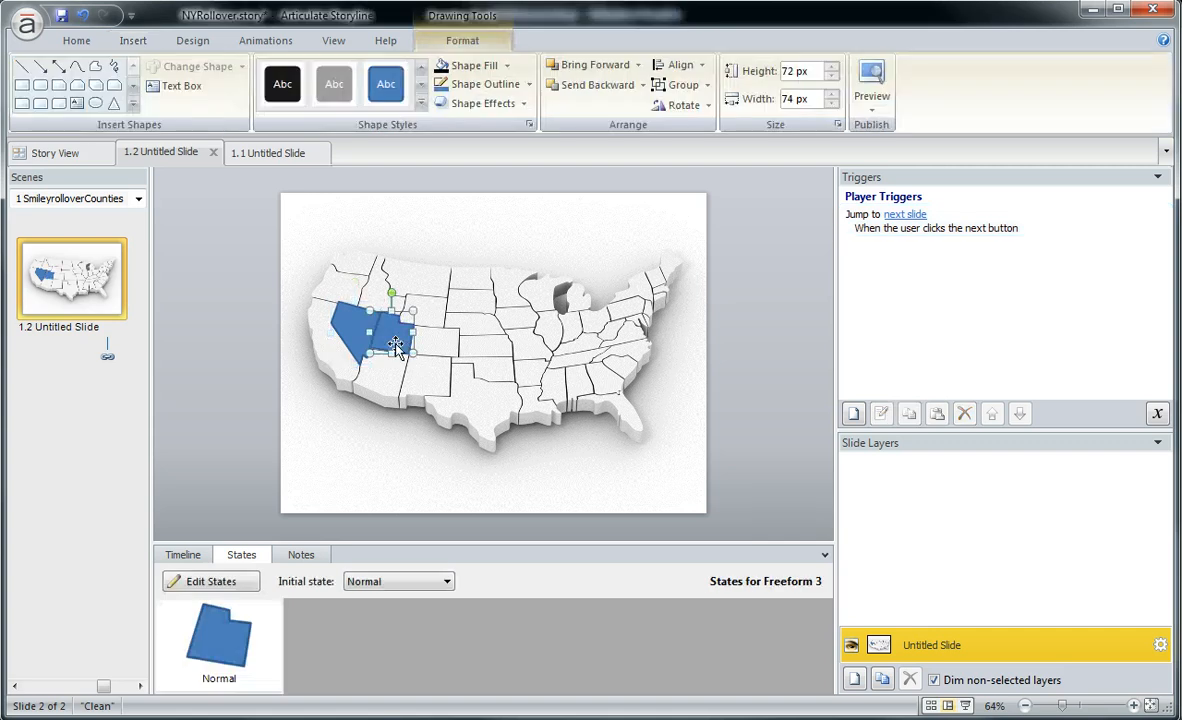
Step: Copy the California shape's formatting and states onto the Nevada and Utah shapes with the Format Painter
left_click(322, 354)
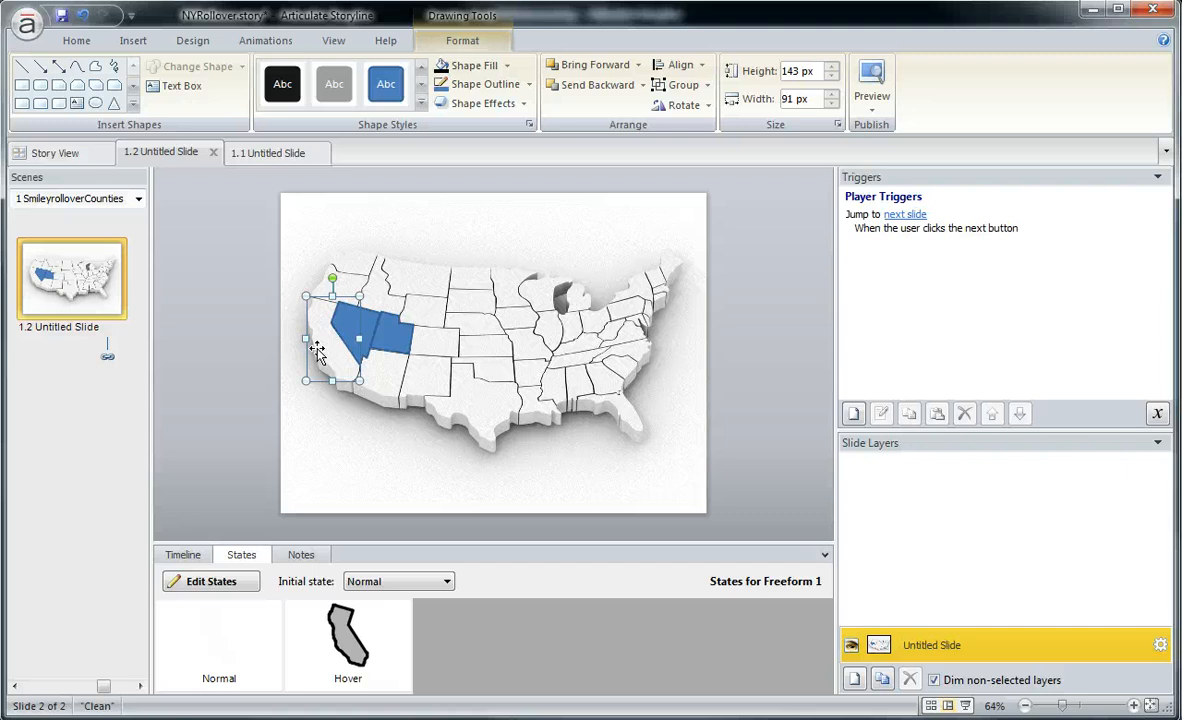
left_click(77, 41)
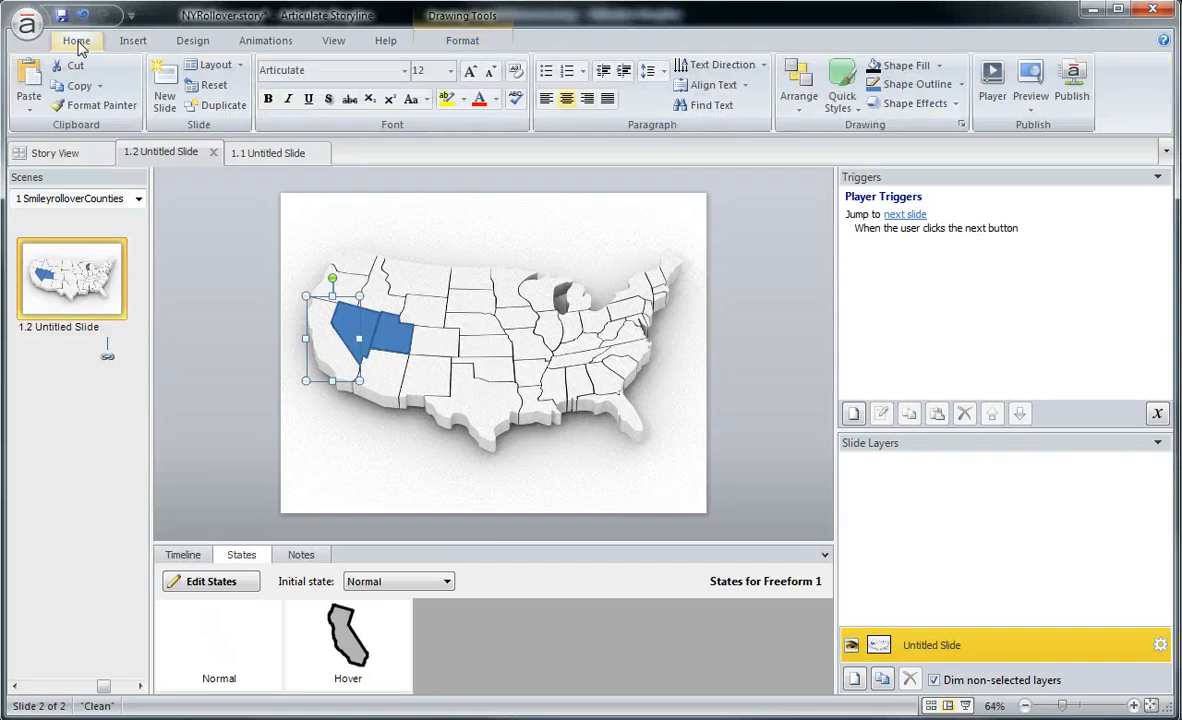
left_click(83, 108)
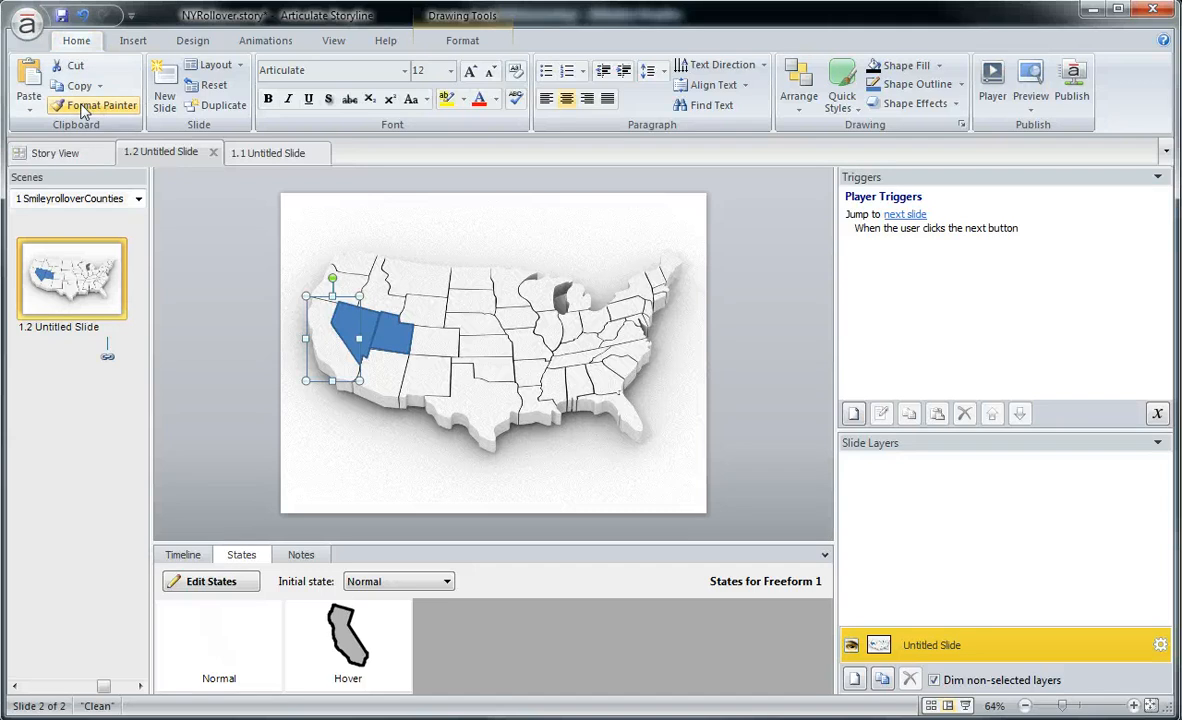
left_click(83, 108)
left_click(85, 106)
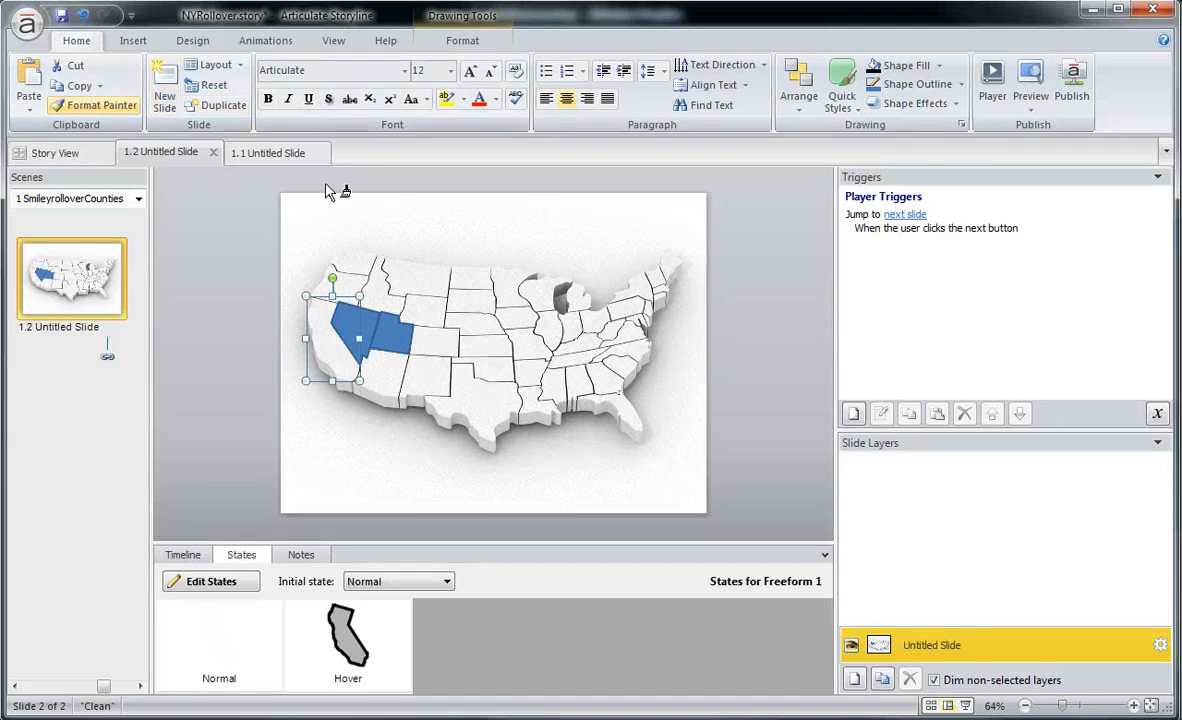
left_click(366, 325)
left_click(392, 336)
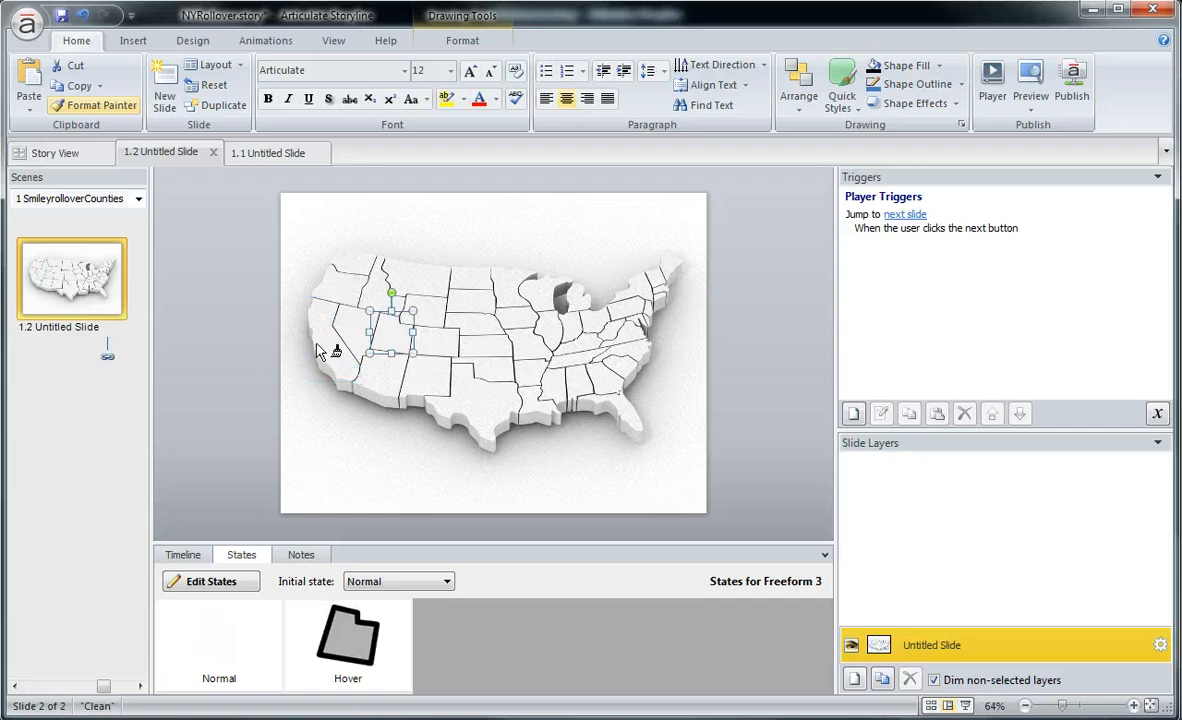
Step: Inspect the Utah shape's Hover state and test the states' rollover effects in the slide preview
left_click(352, 651)
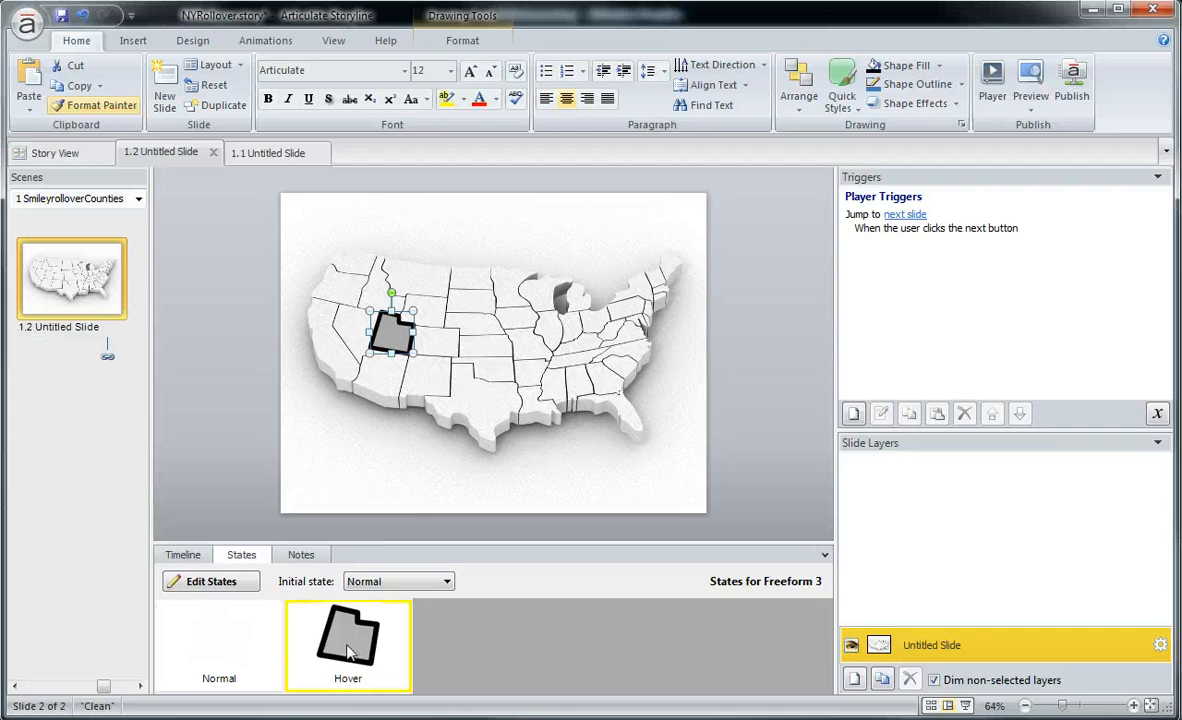
left_click(380, 322)
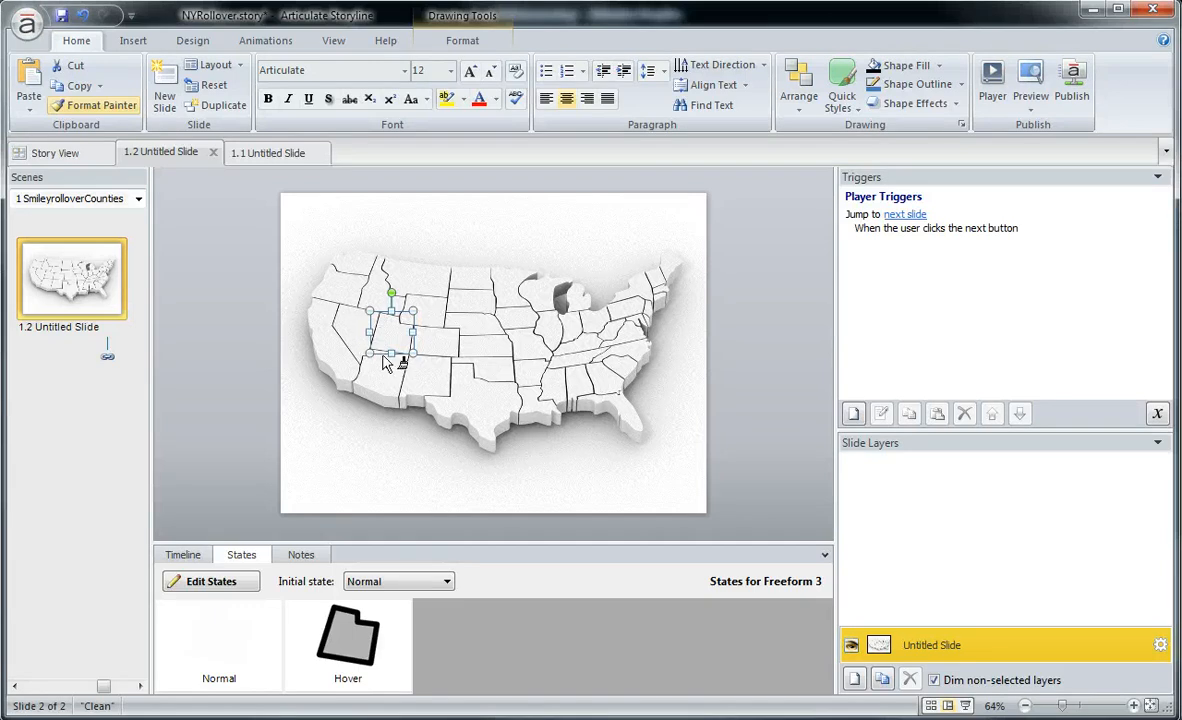
left_click(1031, 80)
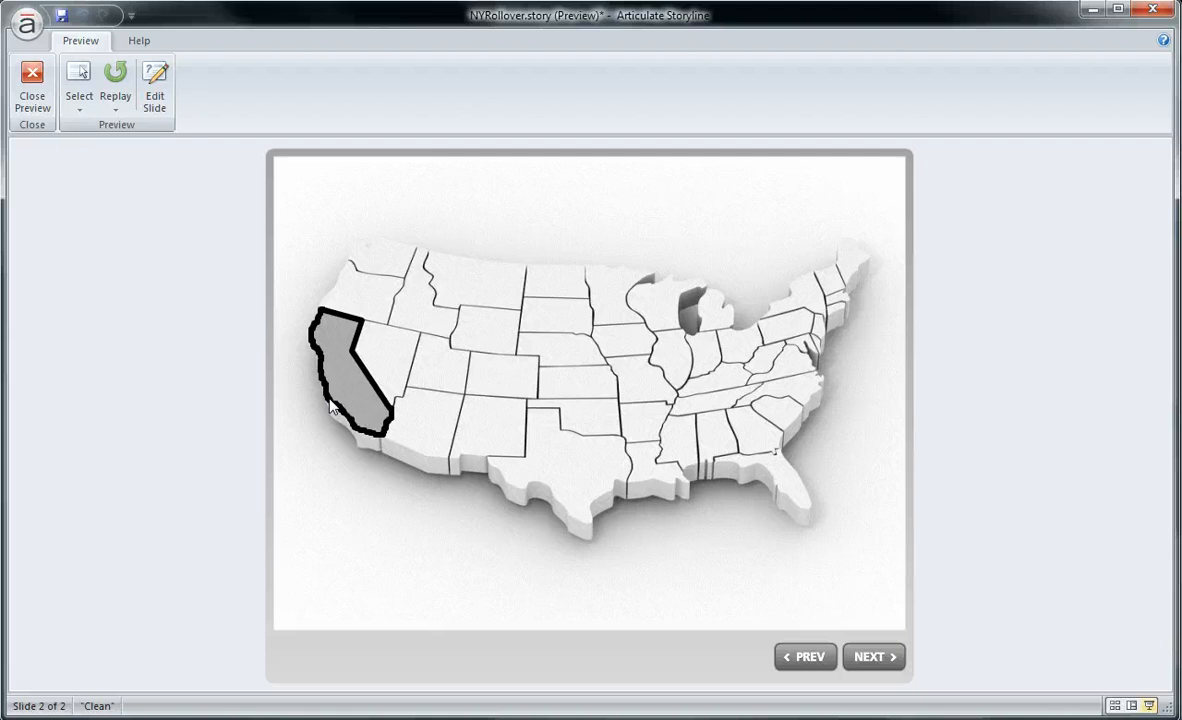
left_click(36, 103)
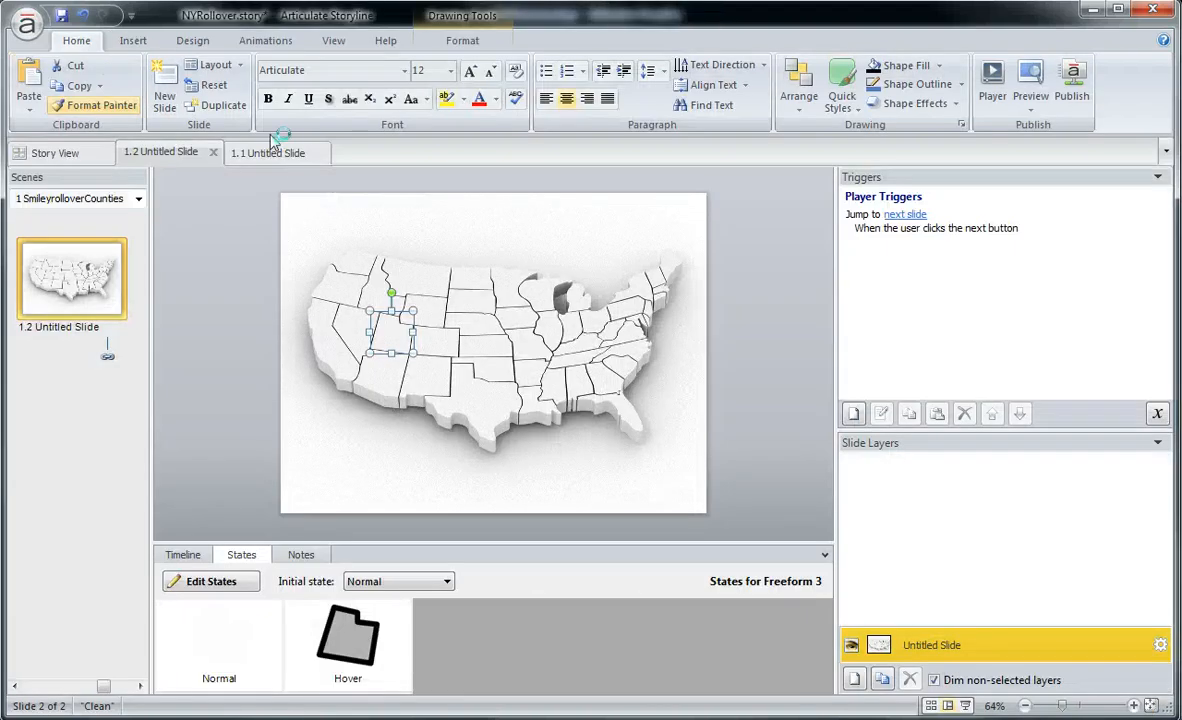
Step: Trace Colorado's outline on the US map as a closed freeform shape
left_click(133, 41)
left_click(343, 85)
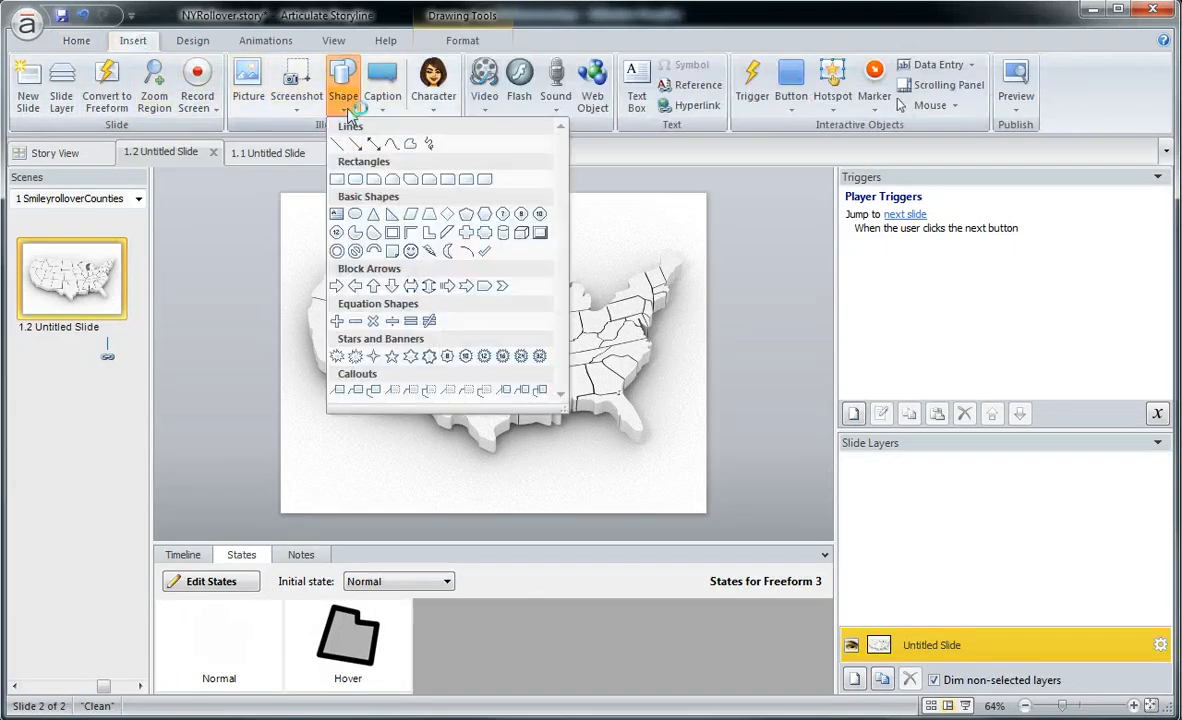
left_click(383, 140)
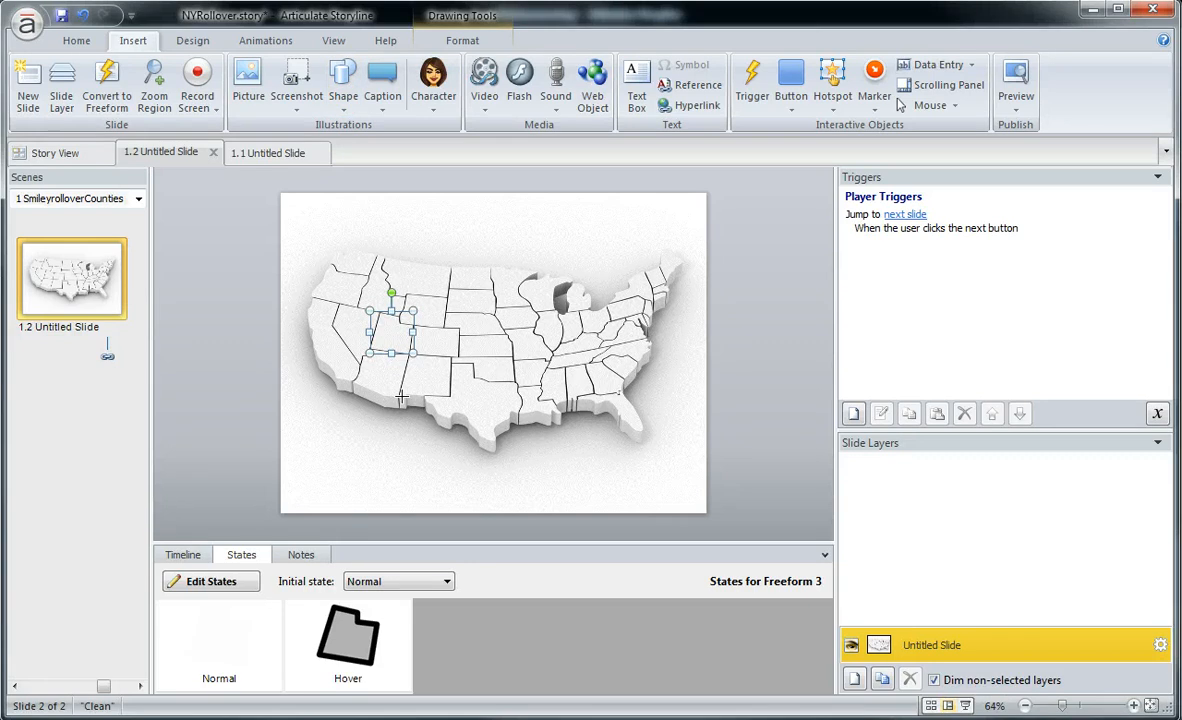
mouse_move(457, 357)
left_mouse_down()
mouse_move(425, 305)
mouse_move(412, 324)
left_mouse_up()
left_click(410, 354)
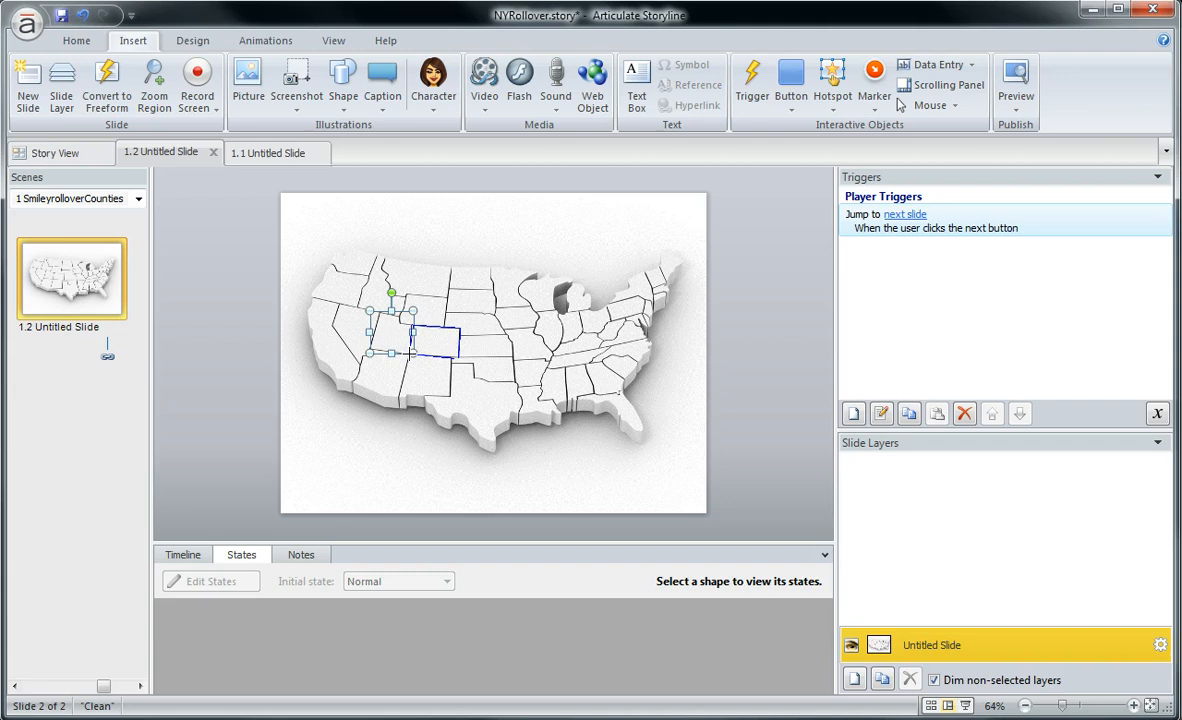
left_click(458, 357)
Step: Copy the California shape's formatting and states onto the Colorado shape with the Format Painter and check the slide preview
left_click(310, 325)
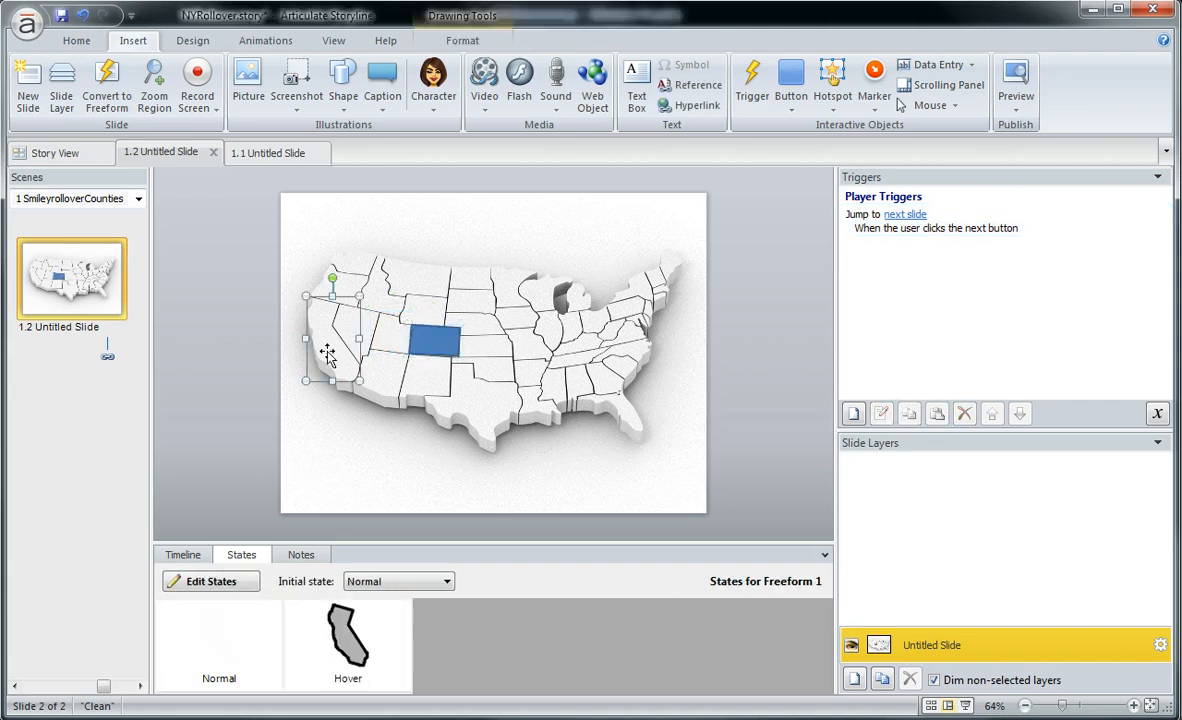
left_click(76, 40)
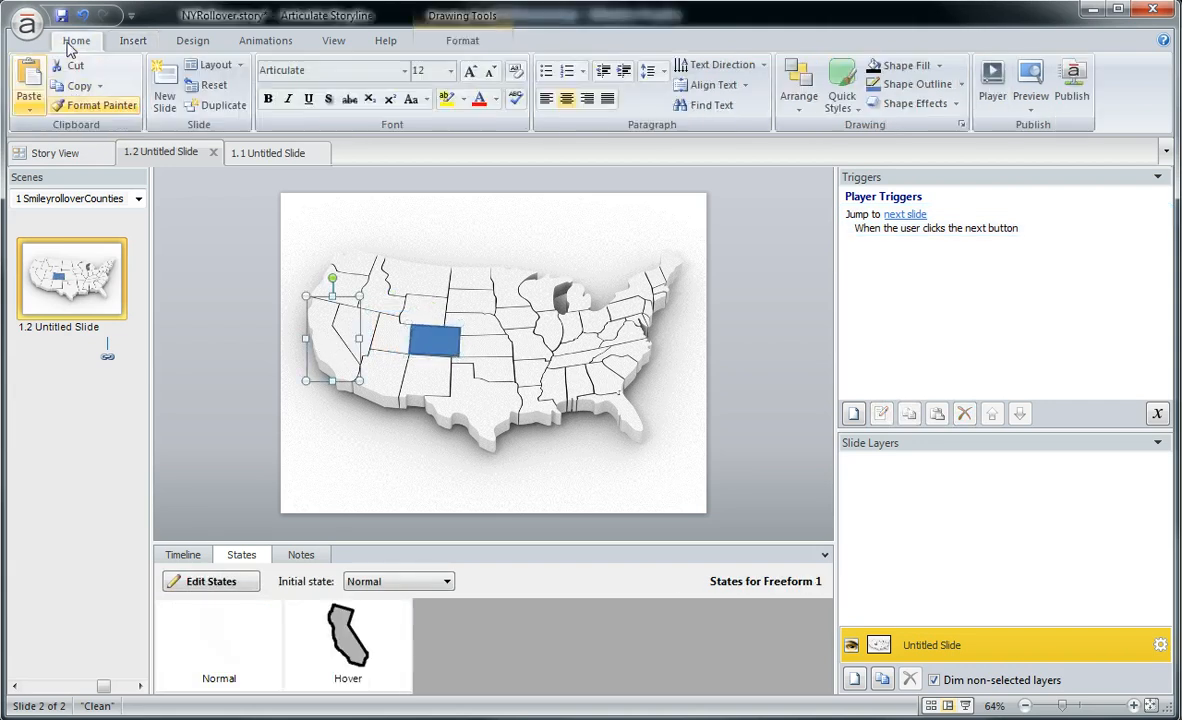
left_click(437, 338)
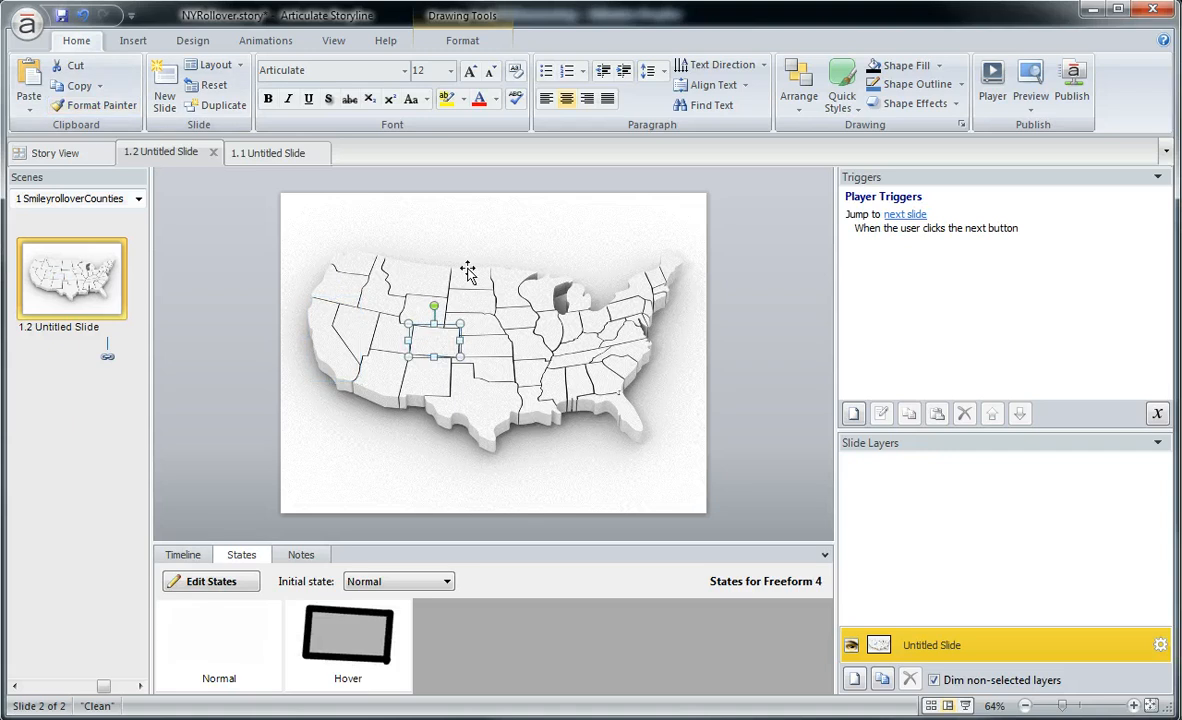
left_click(1030, 80)
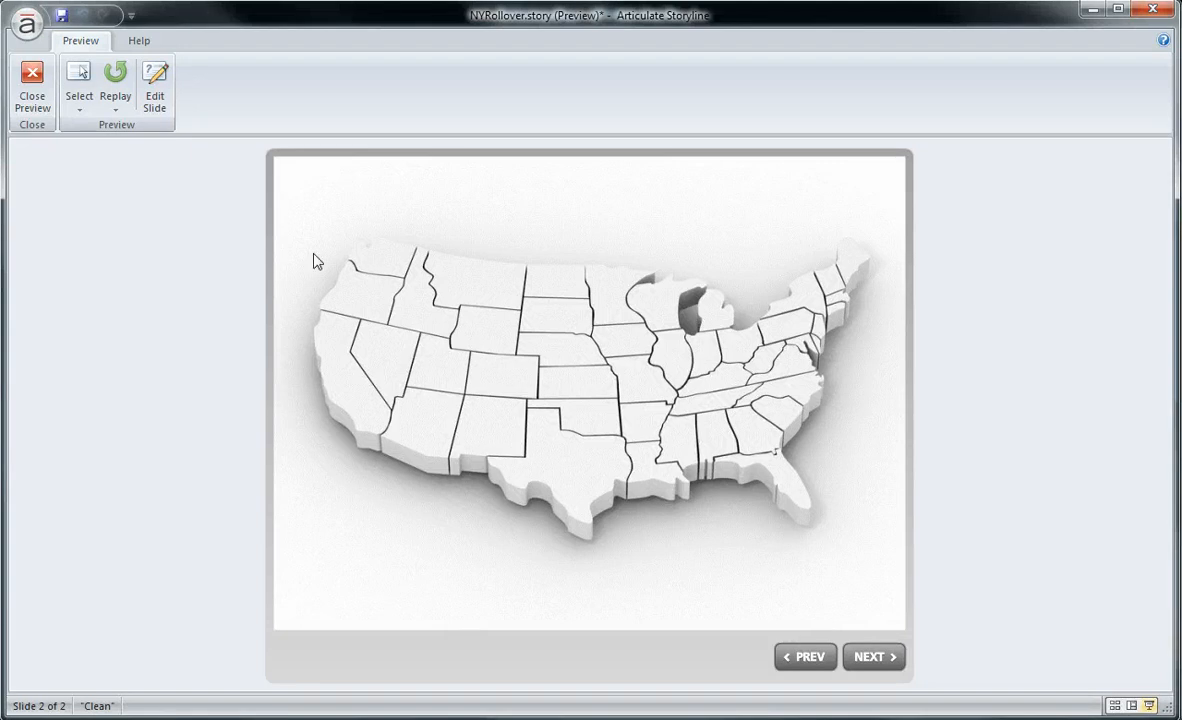
left_click(33, 90)
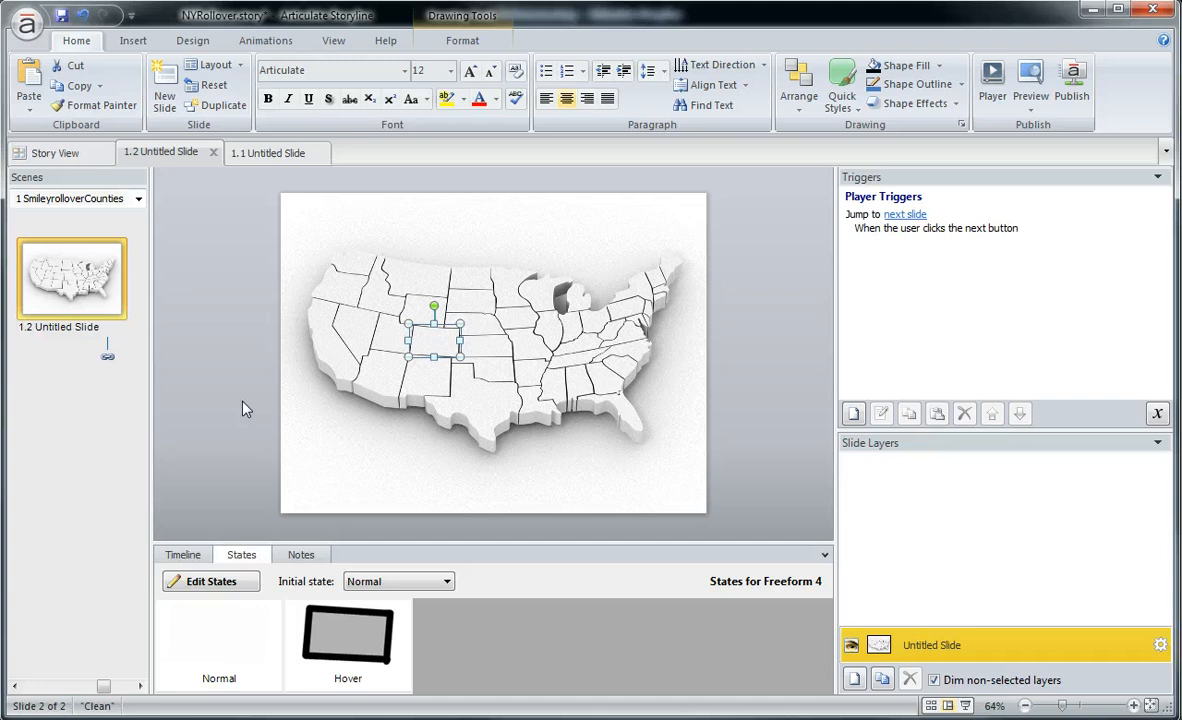